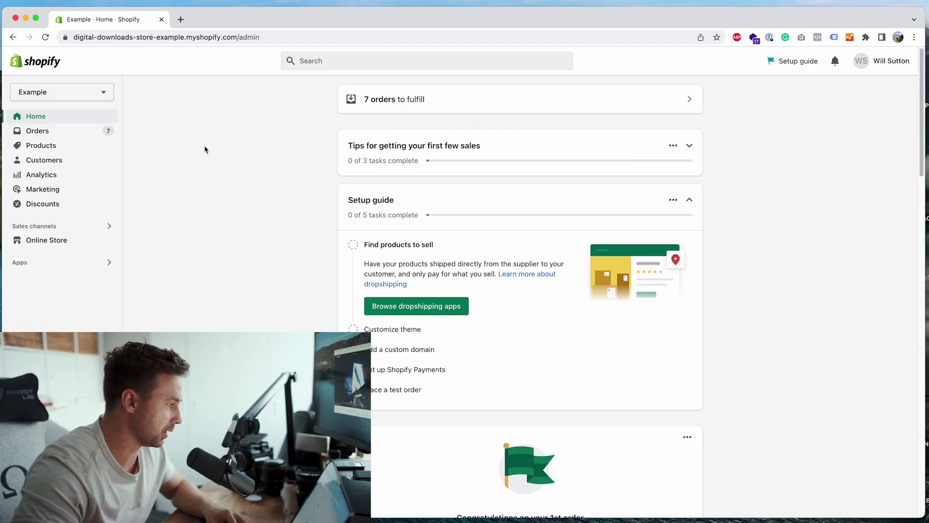
# Launch the installed CollabPay app from the Shopify admin's Apps list
pyautogui.click(66, 270)
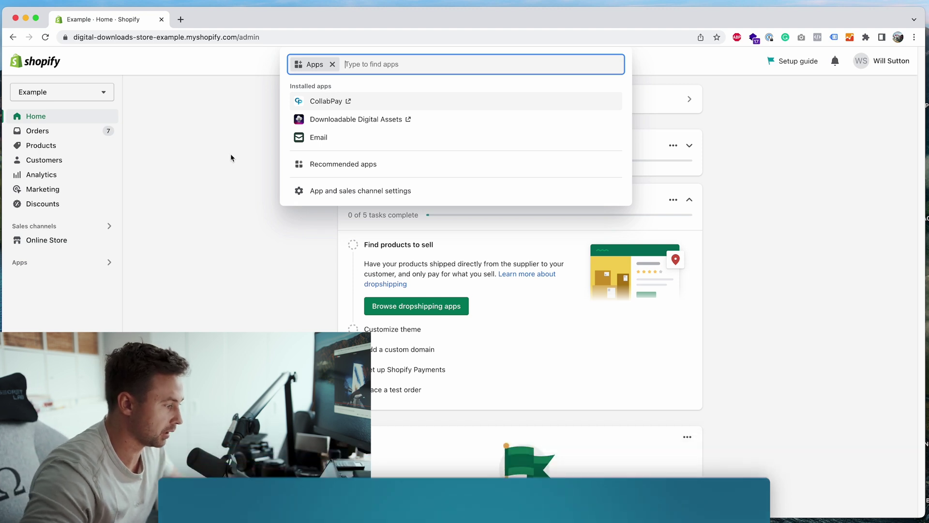
pyautogui.click(177, 167)
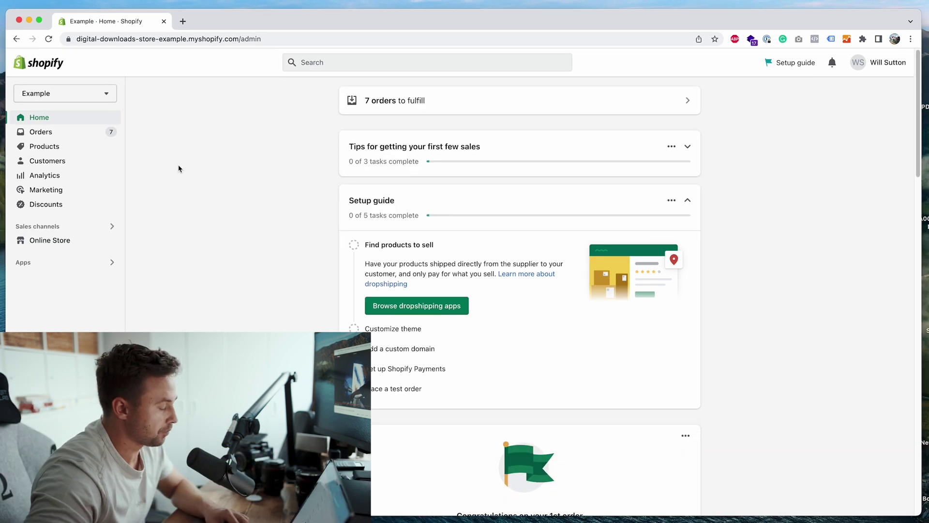
pyautogui.click(72, 266)
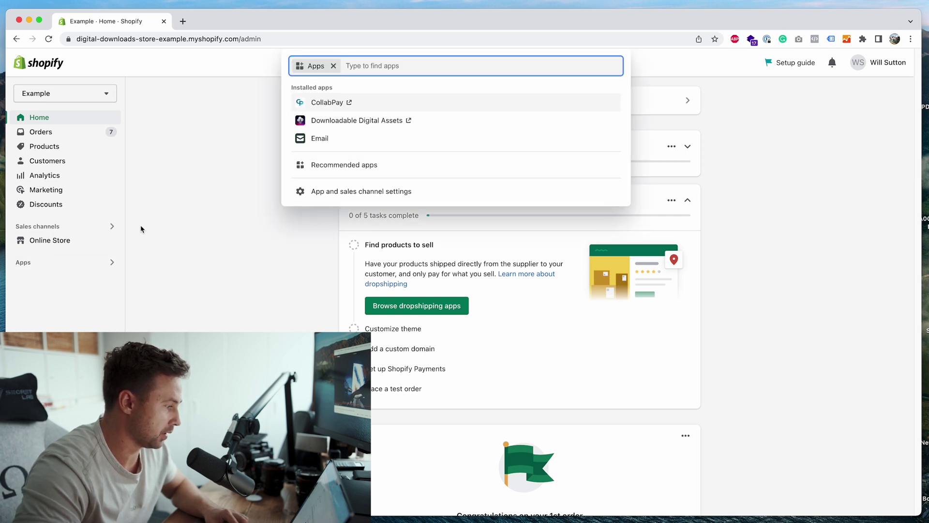
pyautogui.click(331, 103)
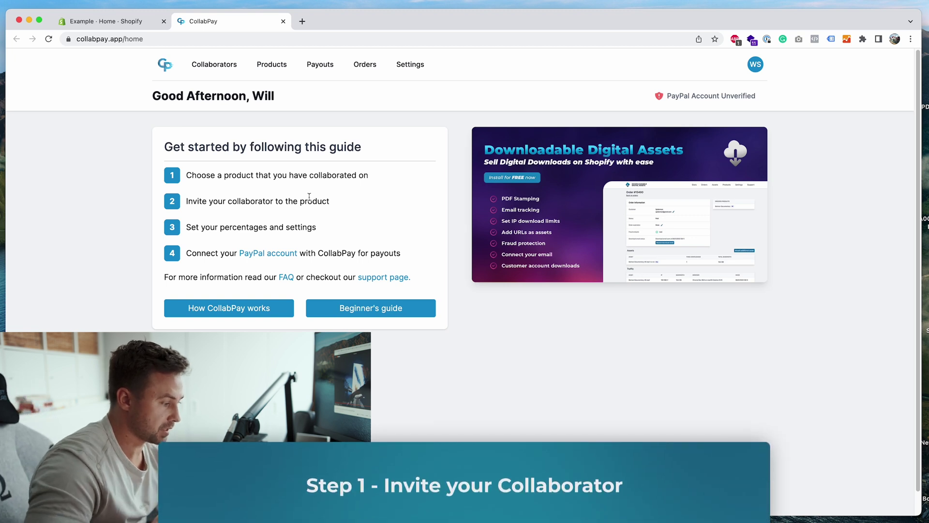
# Invite a new collaborator on the Collaborators page by entering their e-mail address and saving
pyautogui.click(237, 67)
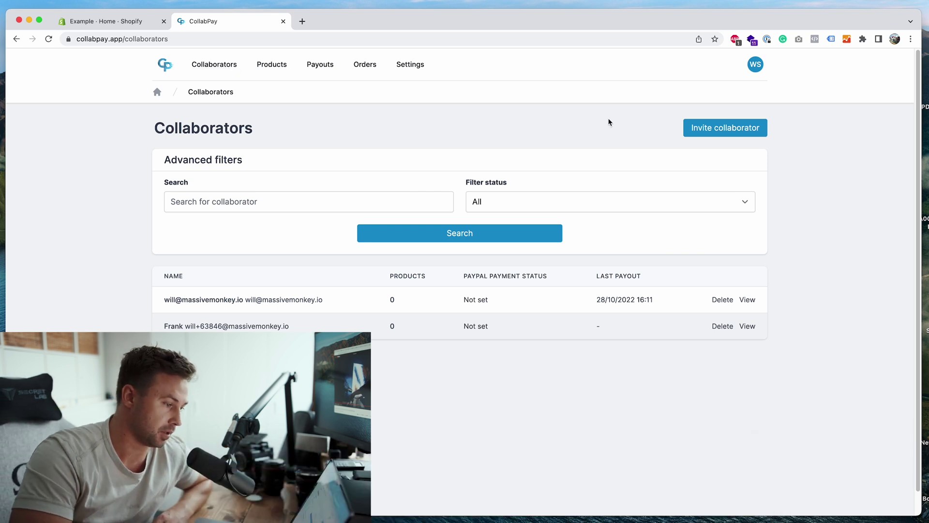
pyautogui.click(702, 138)
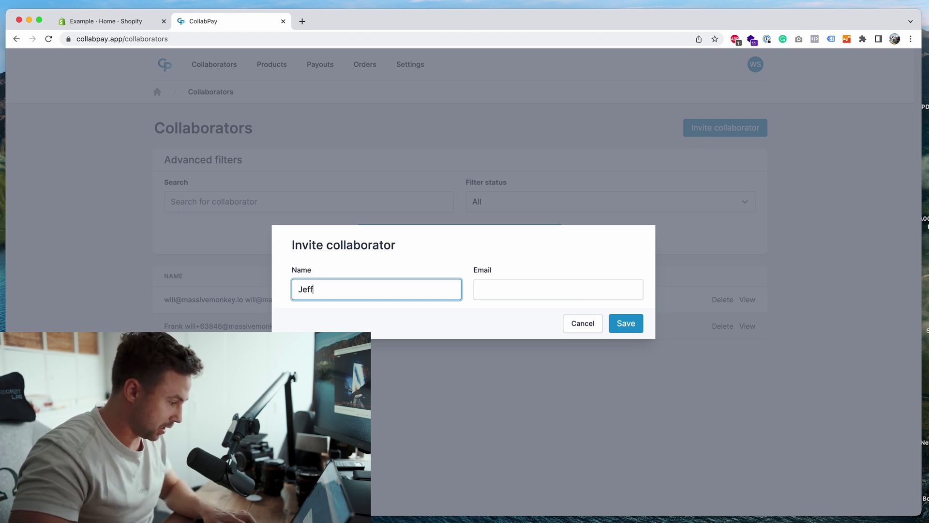
pyautogui.click(523, 281)
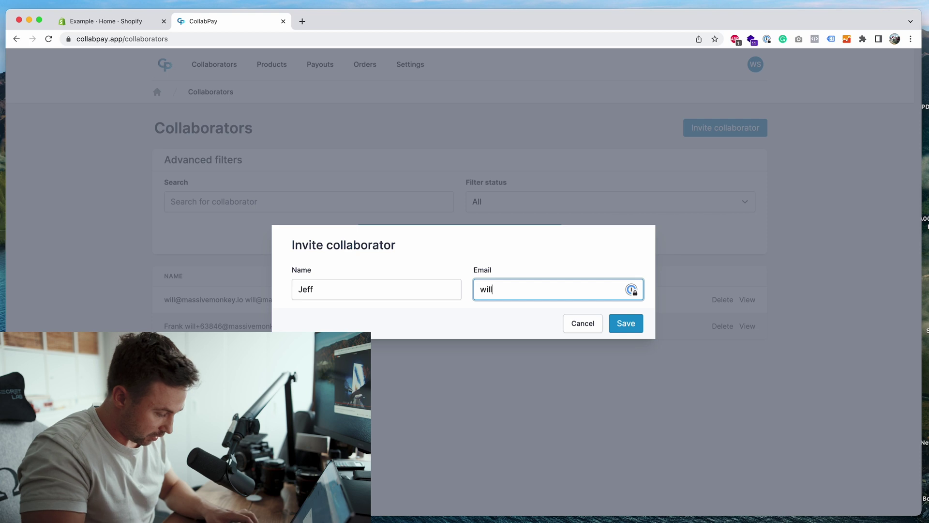
pyautogui.click(624, 323)
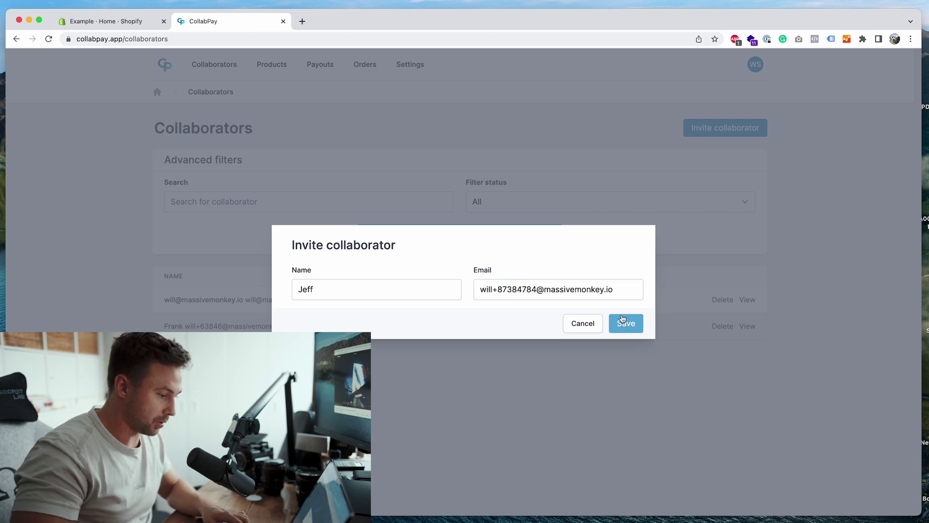
pyautogui.click(466, 329)
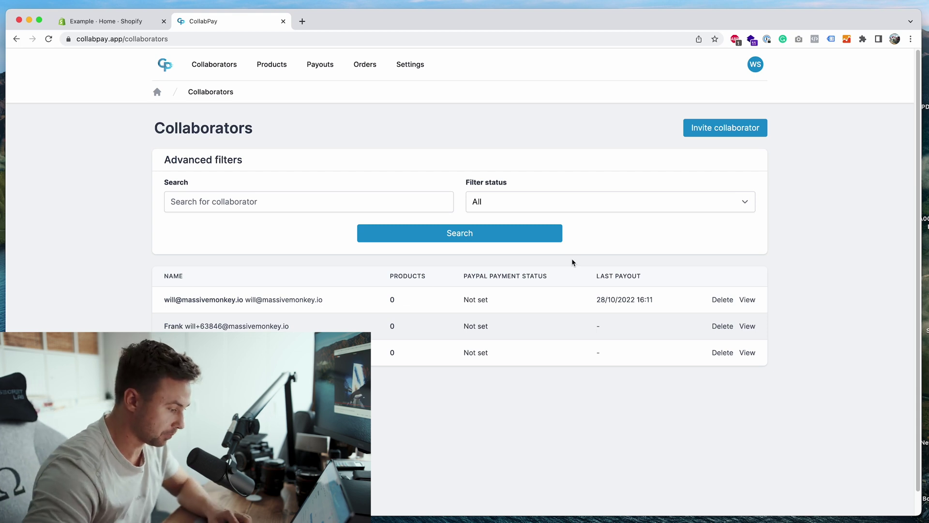
pyautogui.moveTo(149, 290); pyautogui.dragTo(301, 327)
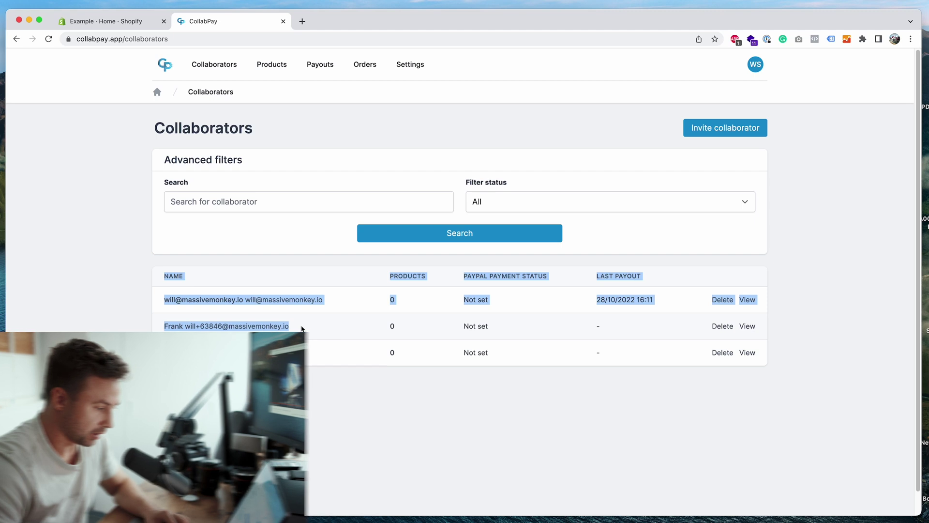
pyautogui.click(300, 327)
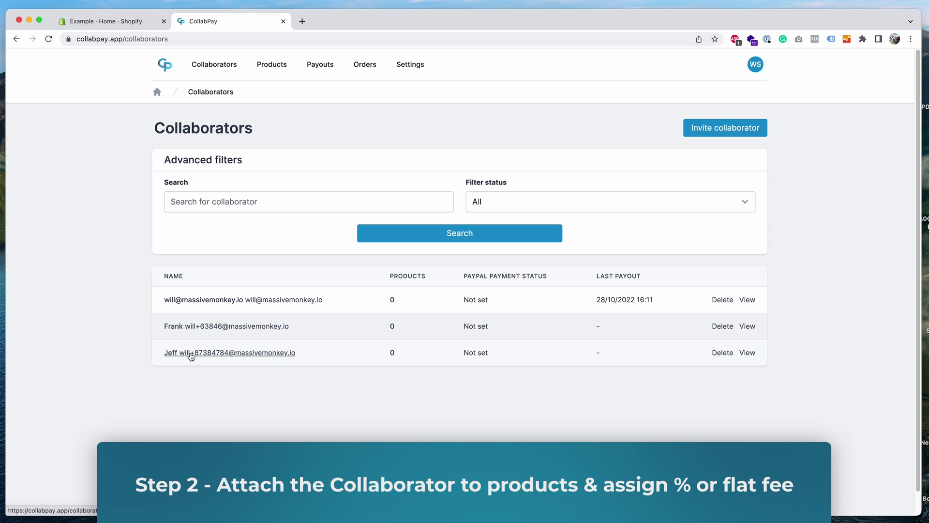
# Open the new collaborator and select Course (digital) and T-Shirt to connect
pyautogui.click(191, 356)
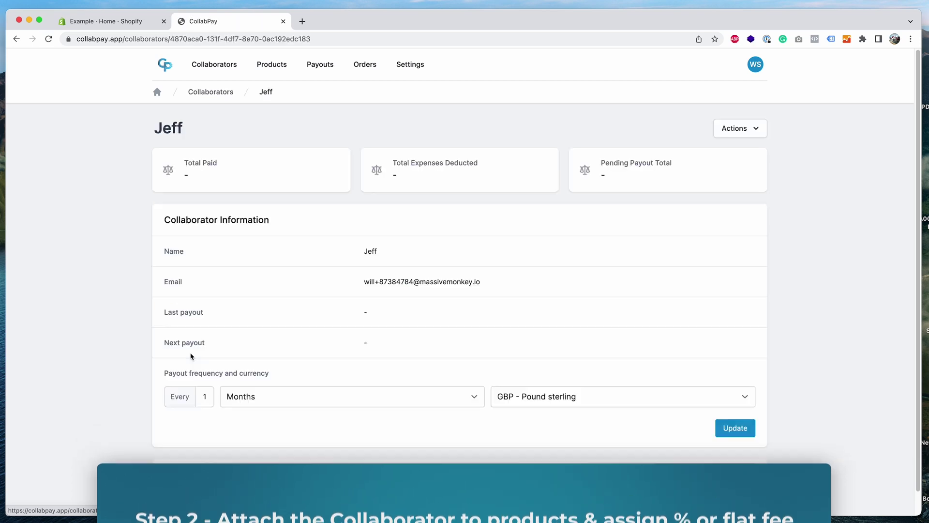
pyautogui.scroll(-1, 342, 355)
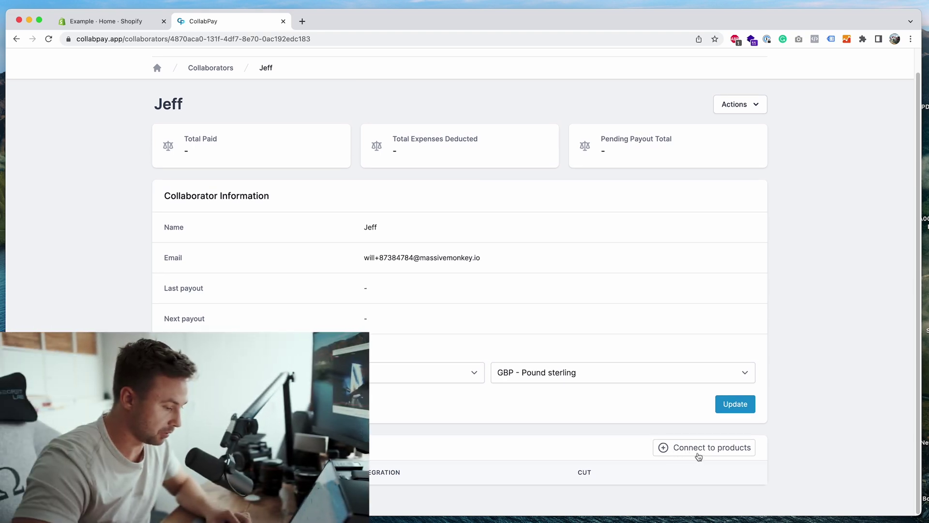
pyautogui.click(696, 453)
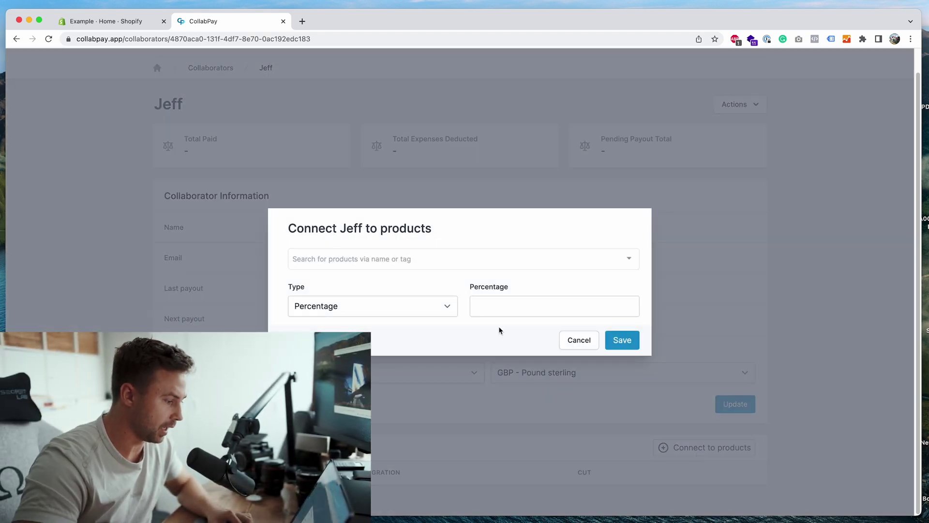
pyautogui.click(428, 263)
pyautogui.write('course')
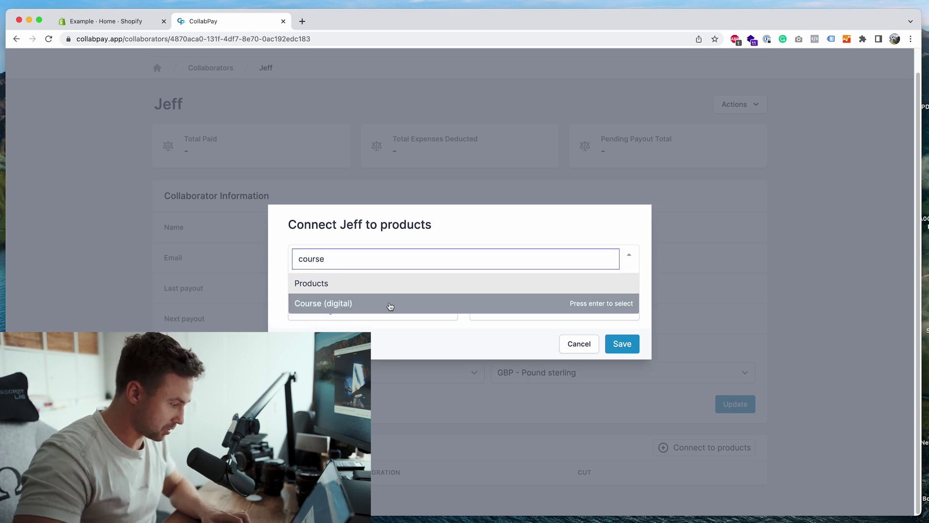
pyautogui.click(388, 303)
pyautogui.write('t-shirt')
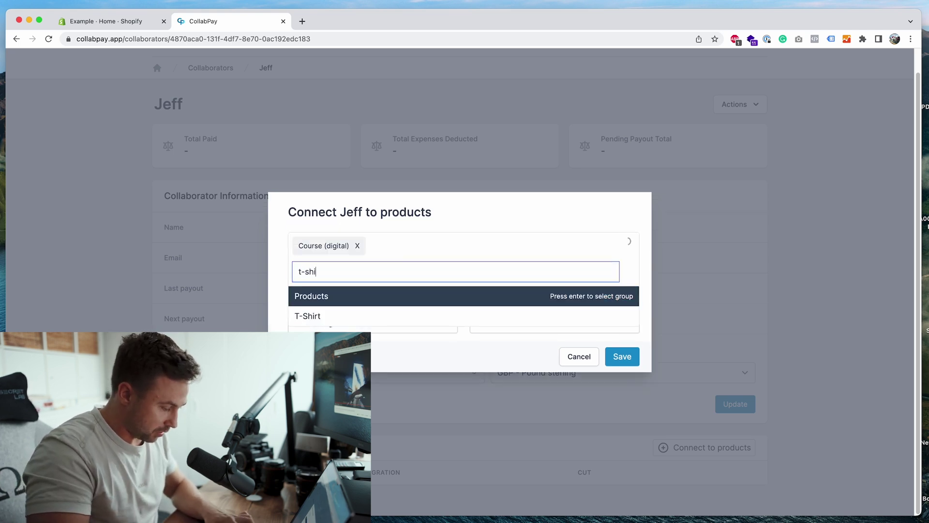
pyautogui.click(369, 317)
pyautogui.click(458, 225)
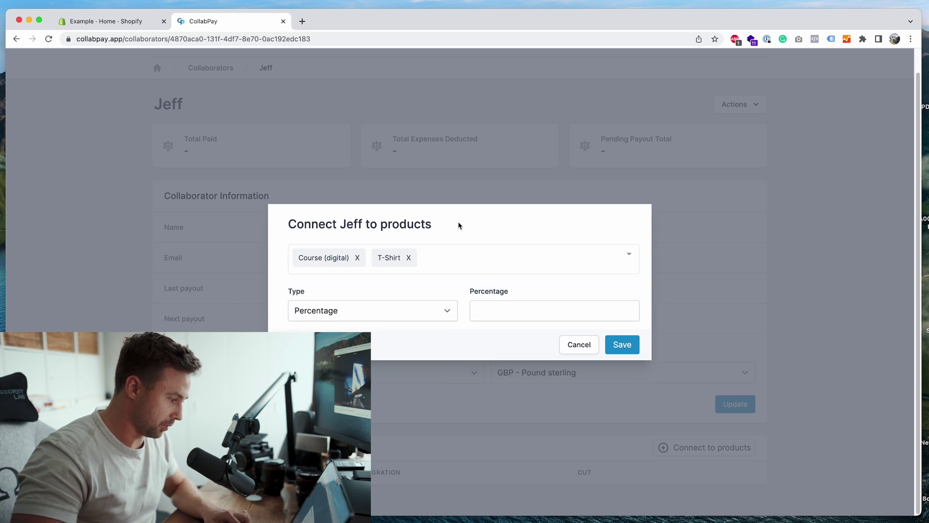
# Give both connected products a 50% cut and save
pyautogui.click(515, 314)
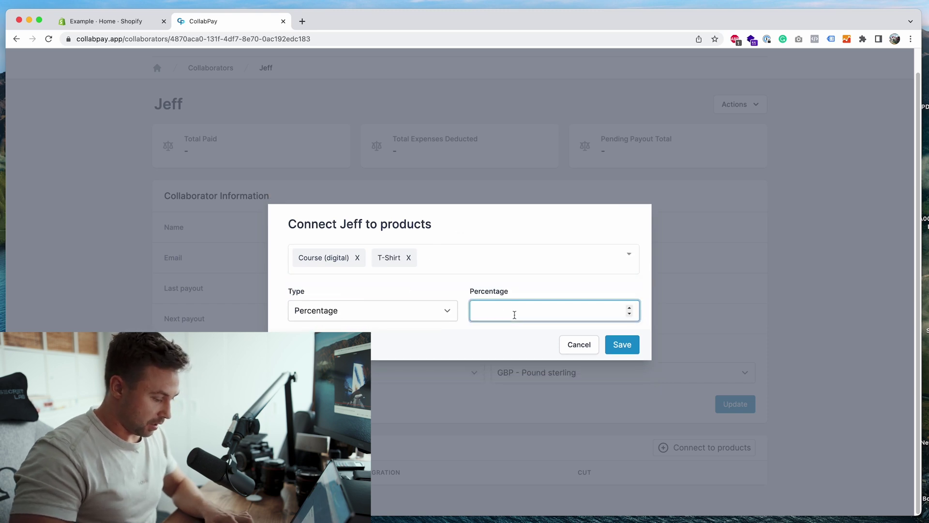
pyautogui.write('50')
pyautogui.click(421, 345)
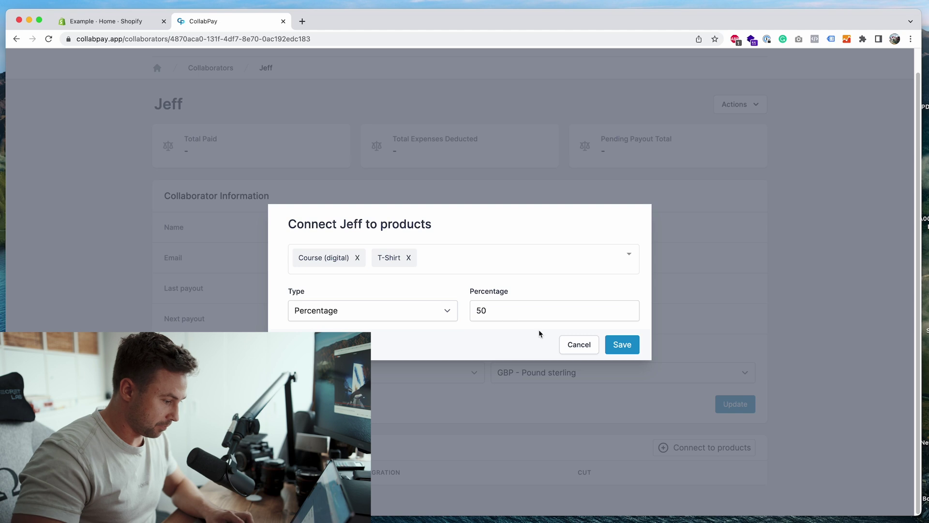
pyautogui.click(615, 343)
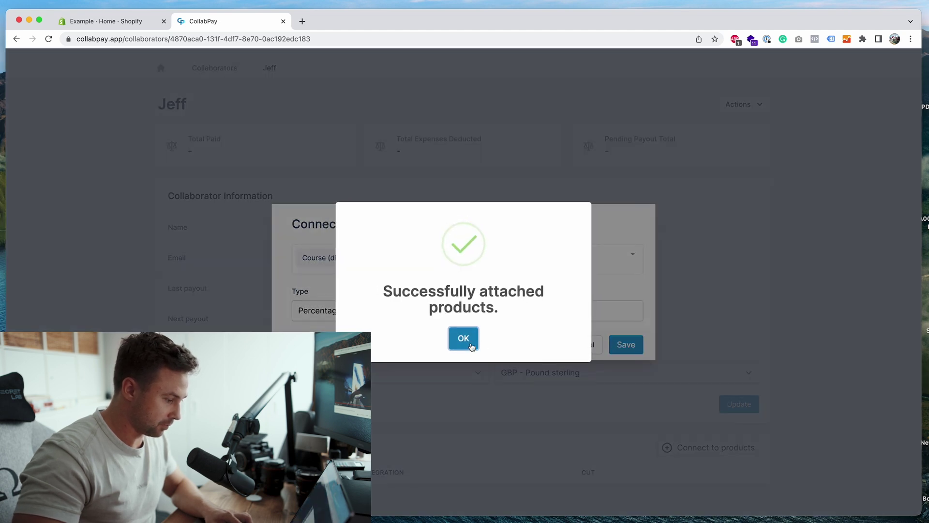
pyautogui.click(464, 339)
pyautogui.scroll(-3, 464, 346)
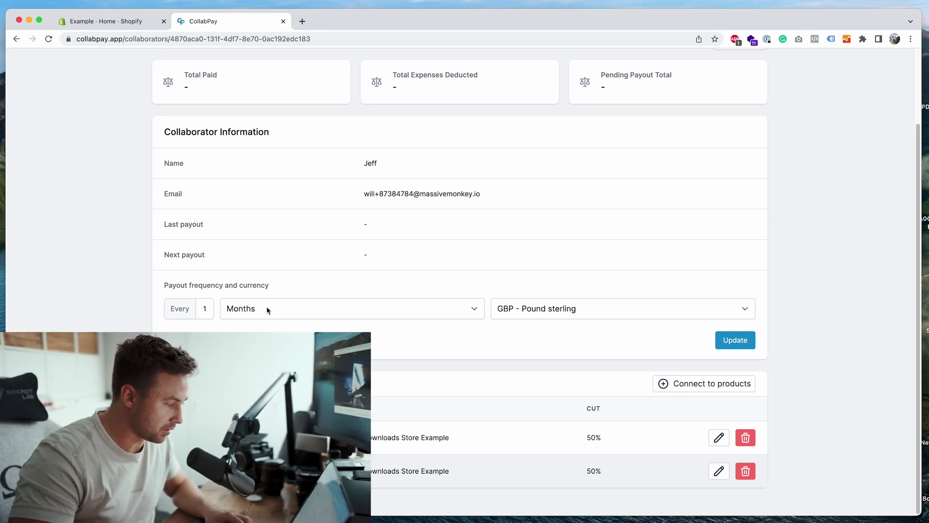
# Change payouts to every 1 day in USD - United States dollar and update
pyautogui.click(268, 309)
pyautogui.click(271, 285)
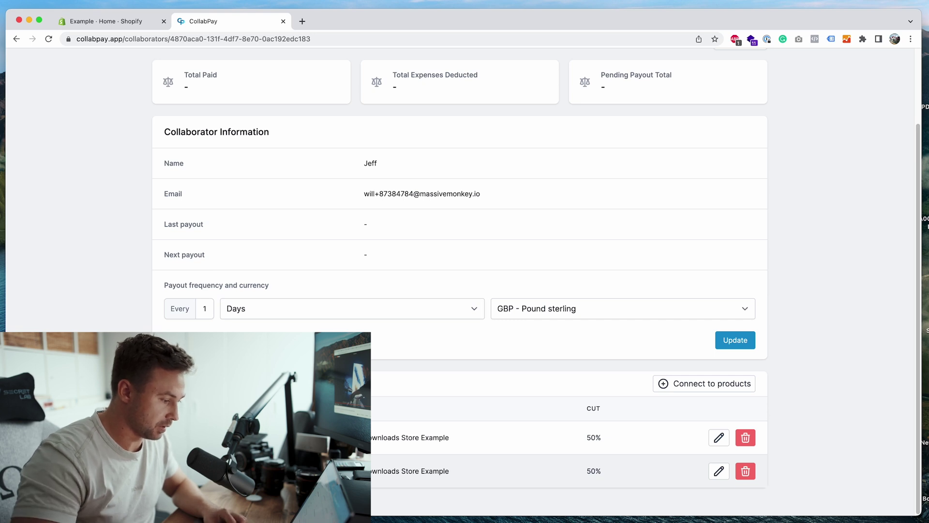
pyautogui.click(544, 316)
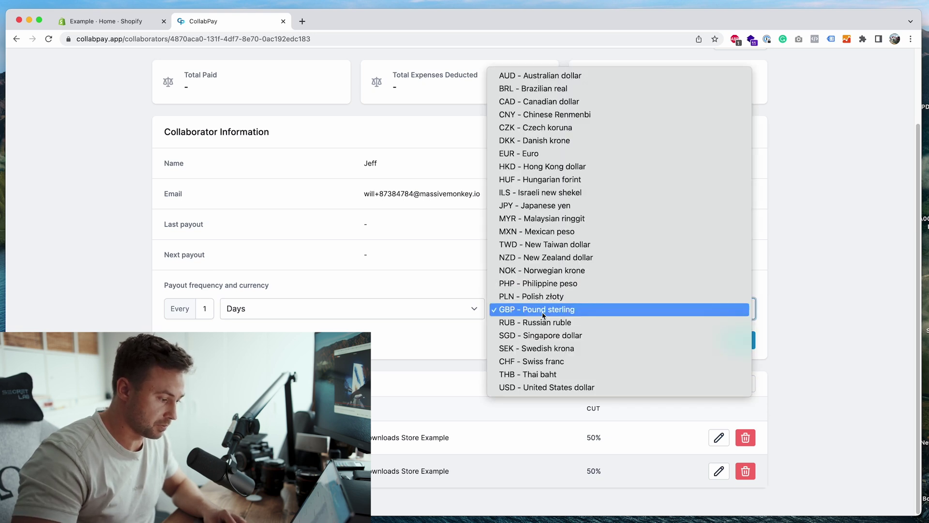
pyautogui.click(576, 386)
pyautogui.click(724, 349)
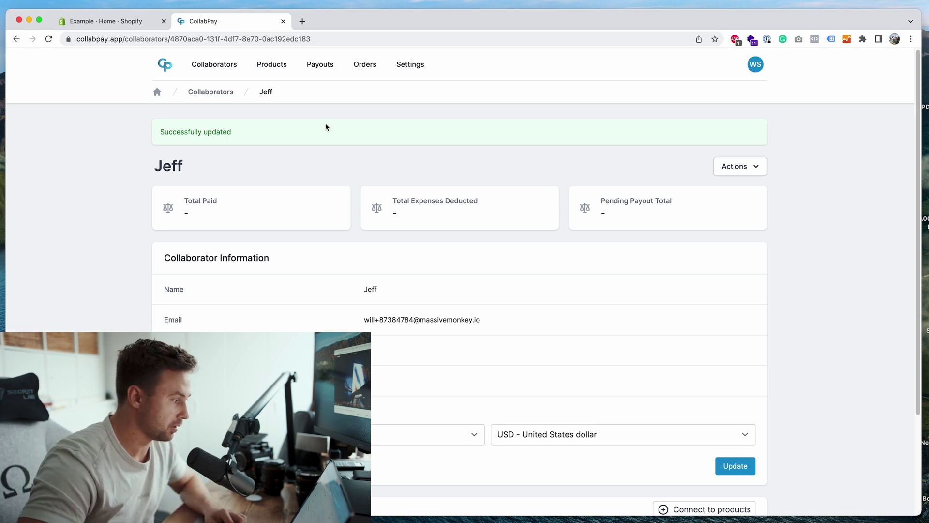
# Start a new Shopify draft order containing Course (digital) and T-Shirt
pyautogui.click(135, 22)
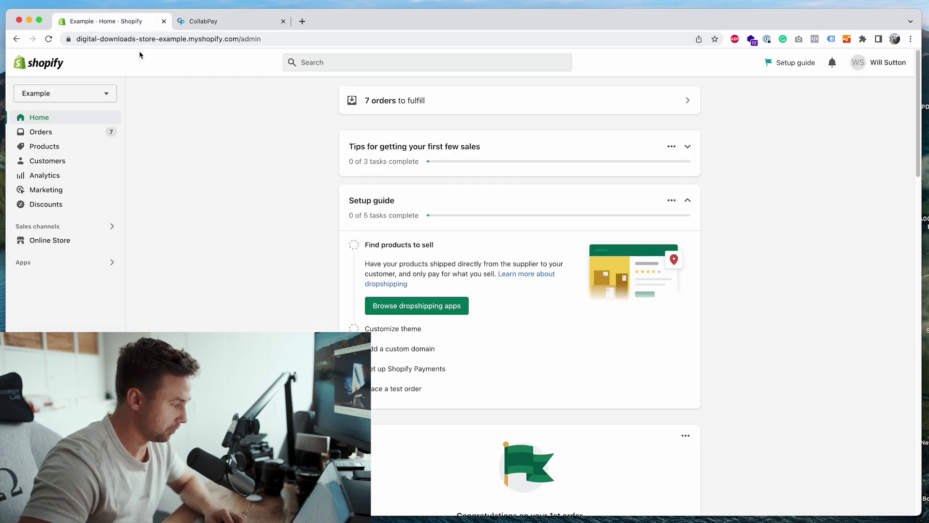
pyautogui.click(73, 135)
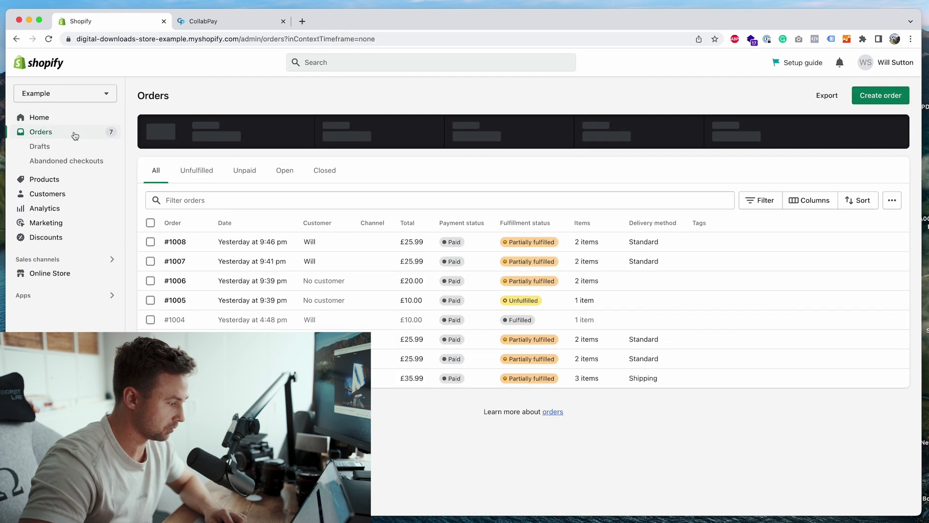
pyautogui.click(878, 96)
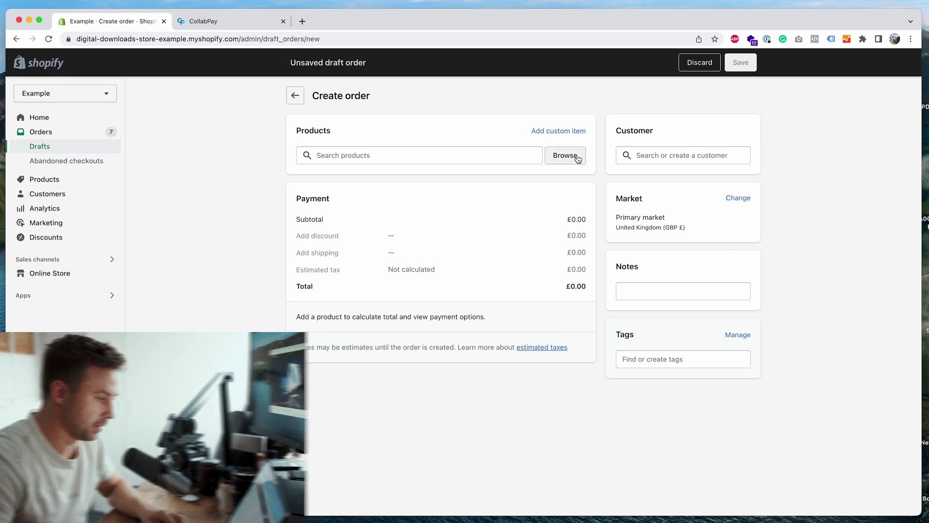
pyautogui.click(574, 156)
pyautogui.click(381, 242)
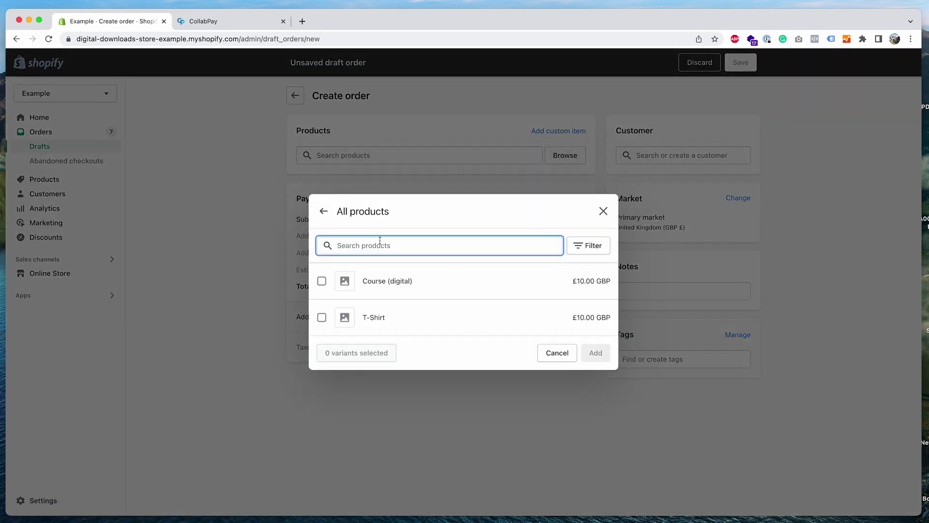
pyautogui.click(344, 283)
pyautogui.click(340, 317)
pyautogui.click(597, 351)
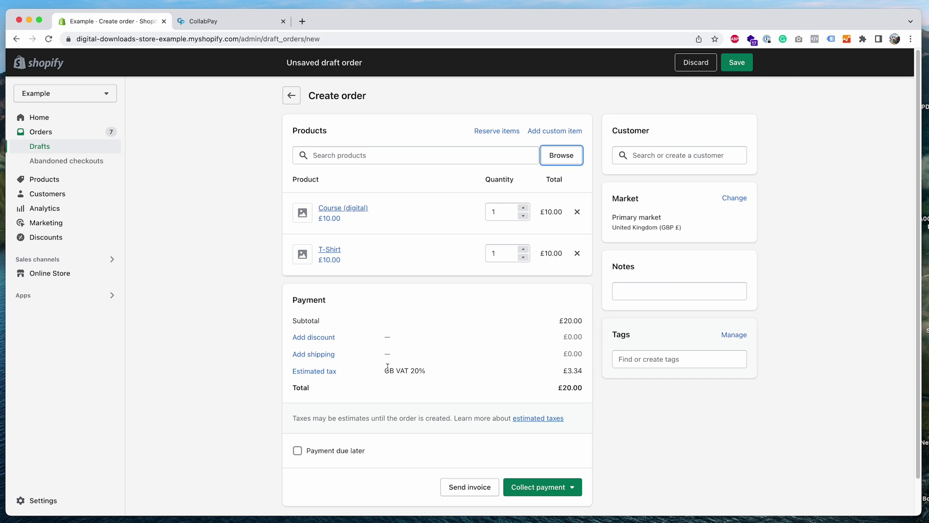
# Add a custom £1.00 shipping rate named 'Shipping' to the order
pyautogui.click(320, 354)
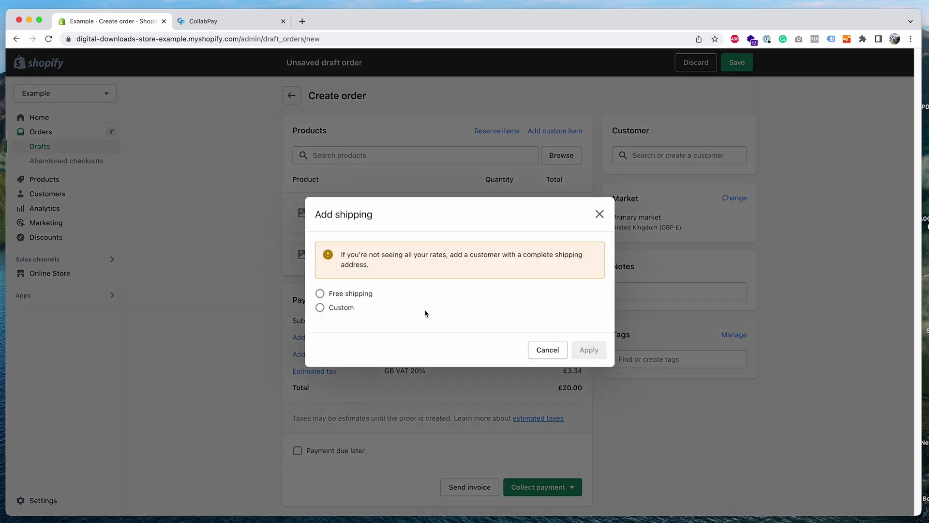
pyautogui.click(351, 314)
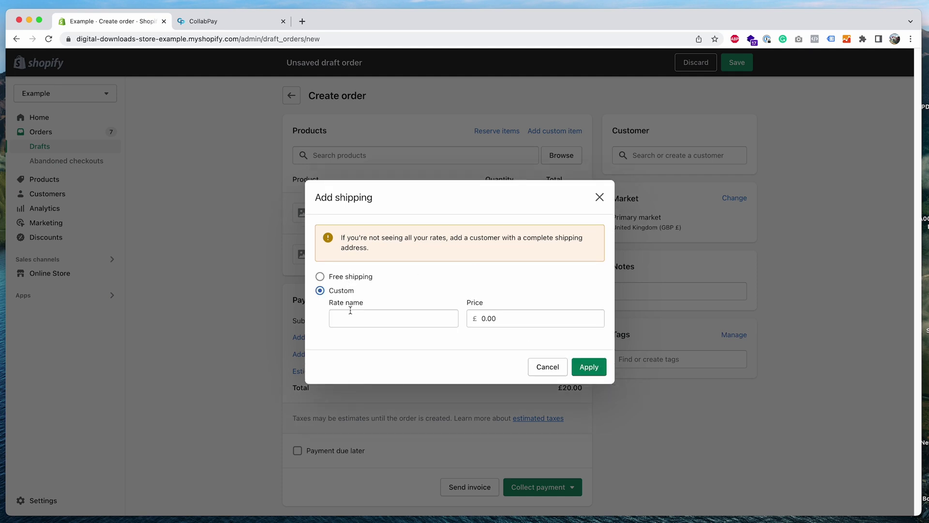
pyautogui.click(502, 316)
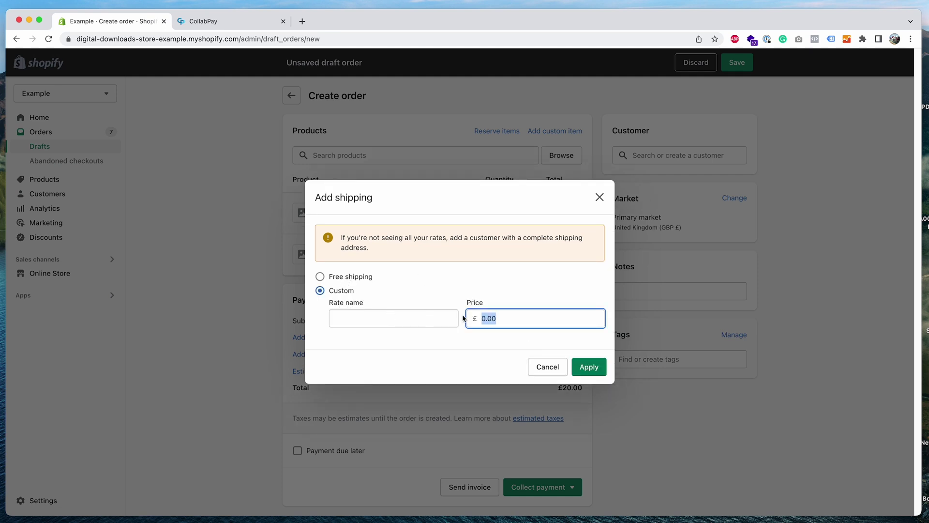
pyautogui.write('1')
pyautogui.click(480, 332)
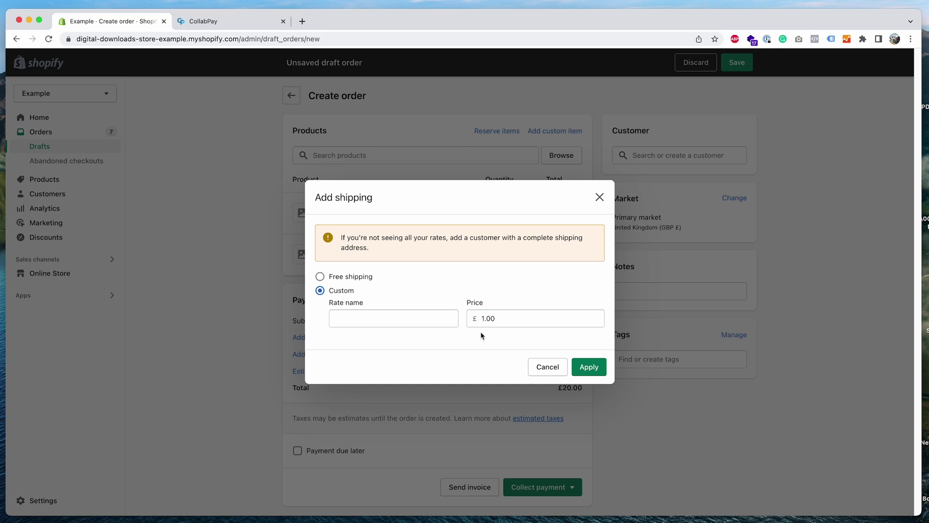
pyautogui.click(430, 320)
pyautogui.write('Shipping')
pyautogui.click(587, 367)
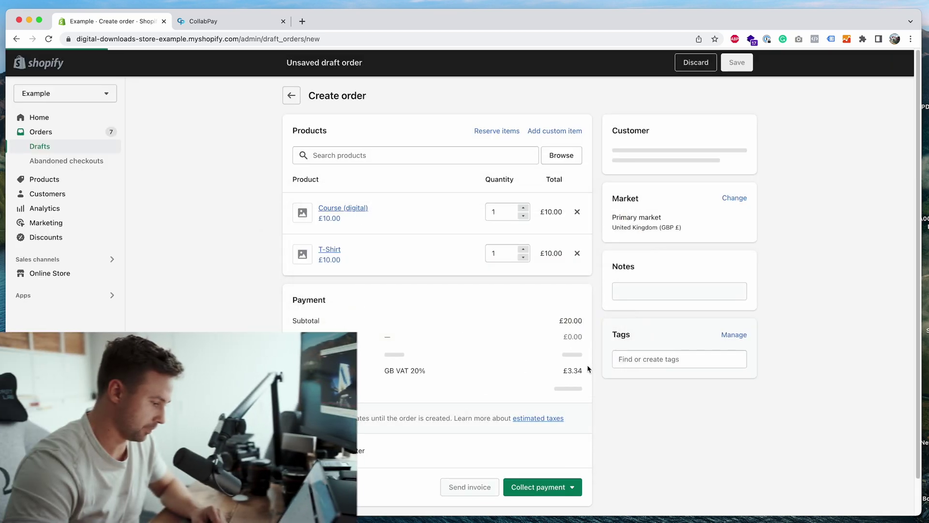
# Assign the existing customer, mark the order as paid, and create order #1009
pyautogui.click(645, 155)
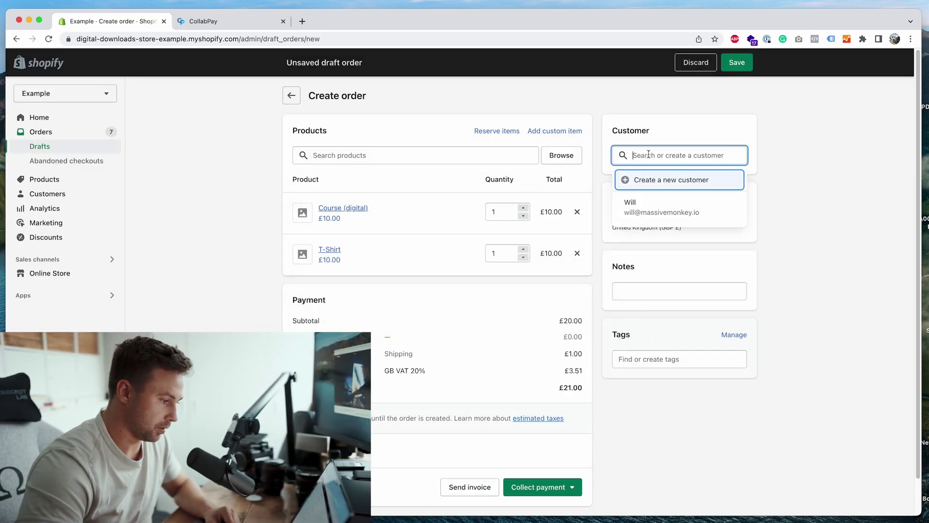
pyautogui.click(647, 212)
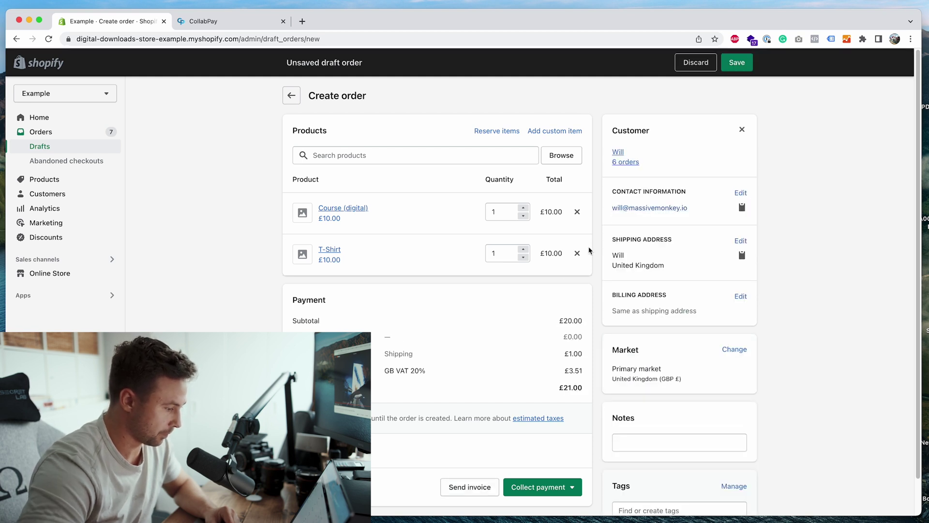
pyautogui.click(560, 492)
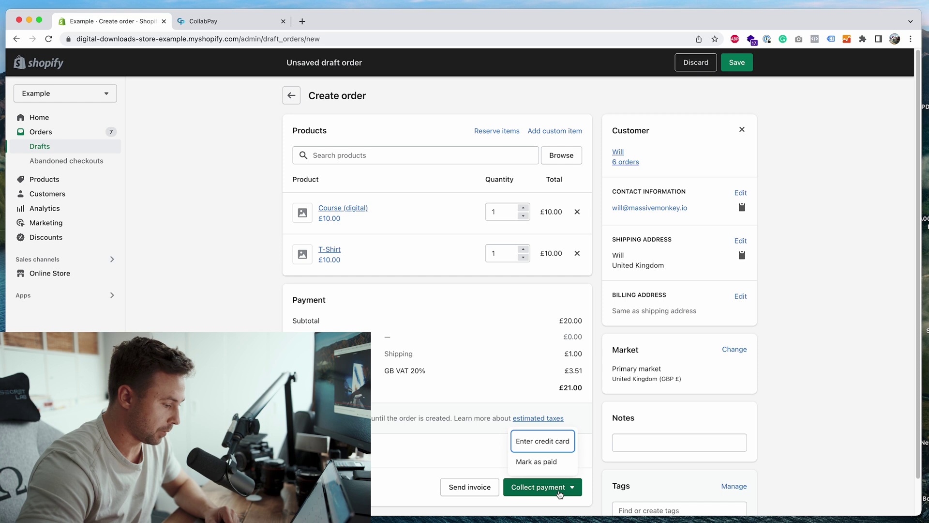
pyautogui.click(566, 462)
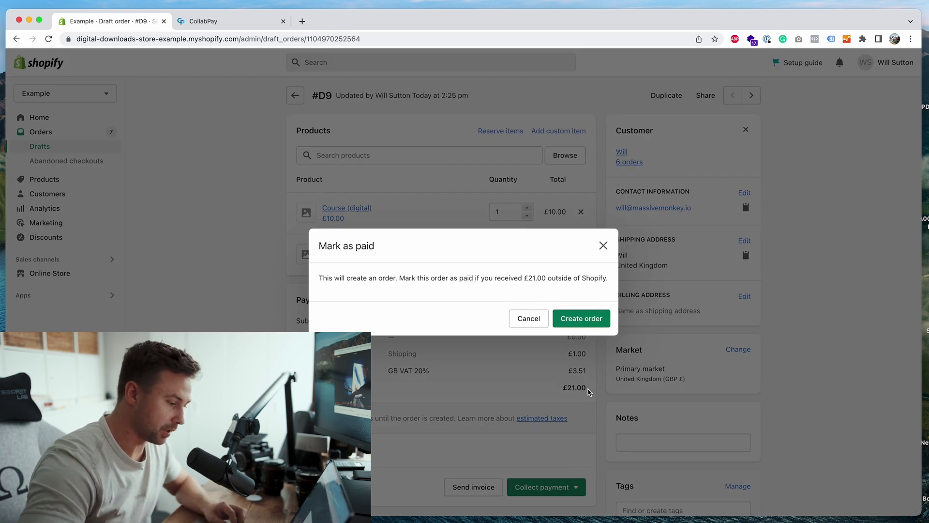
pyautogui.click(598, 321)
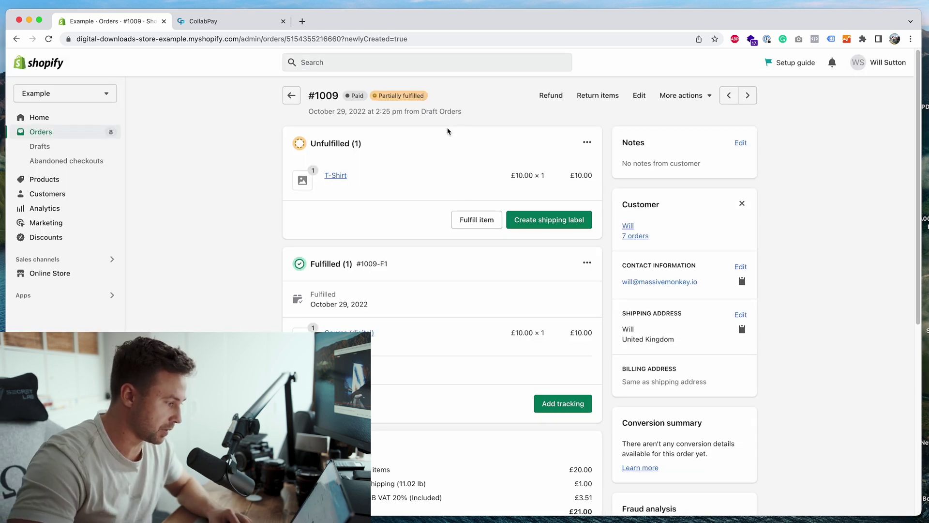
# Open order #1009's details from CollabPay's Orders list
pyautogui.click(256, 22)
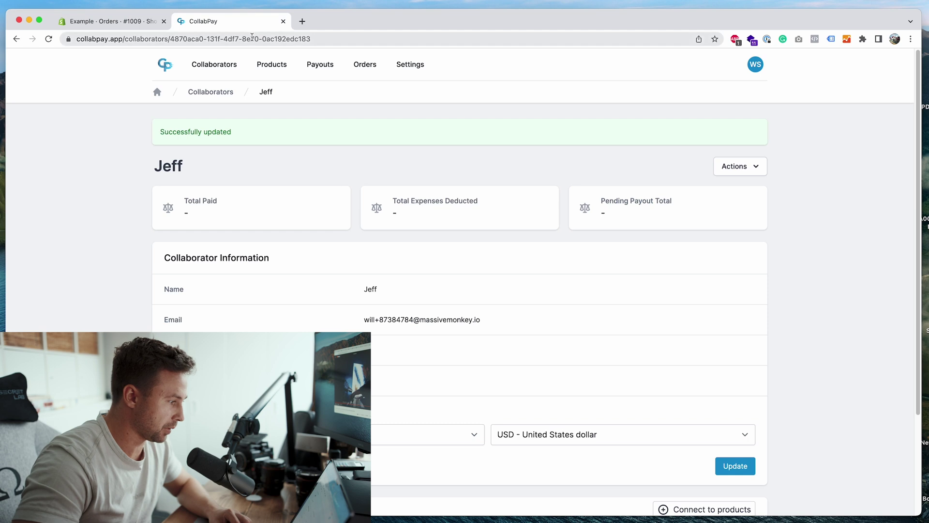
pyautogui.click(373, 69)
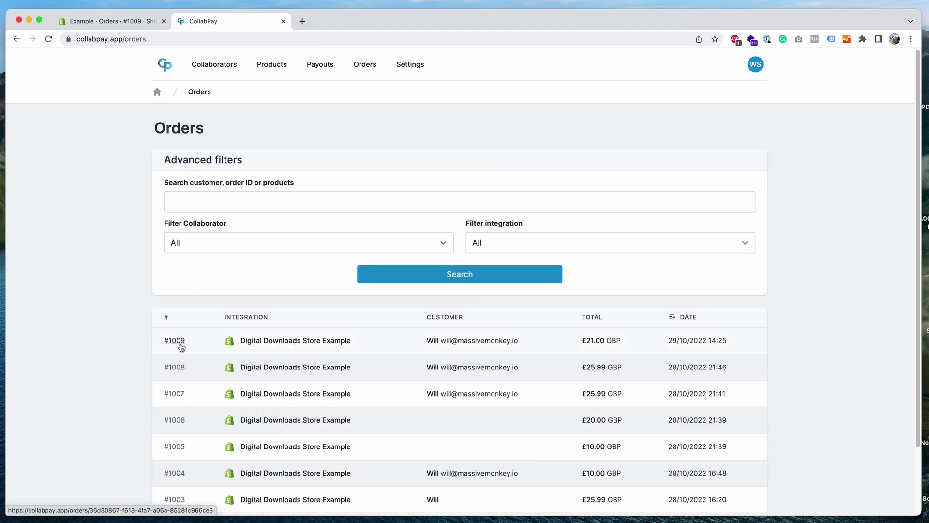
pyautogui.click(181, 345)
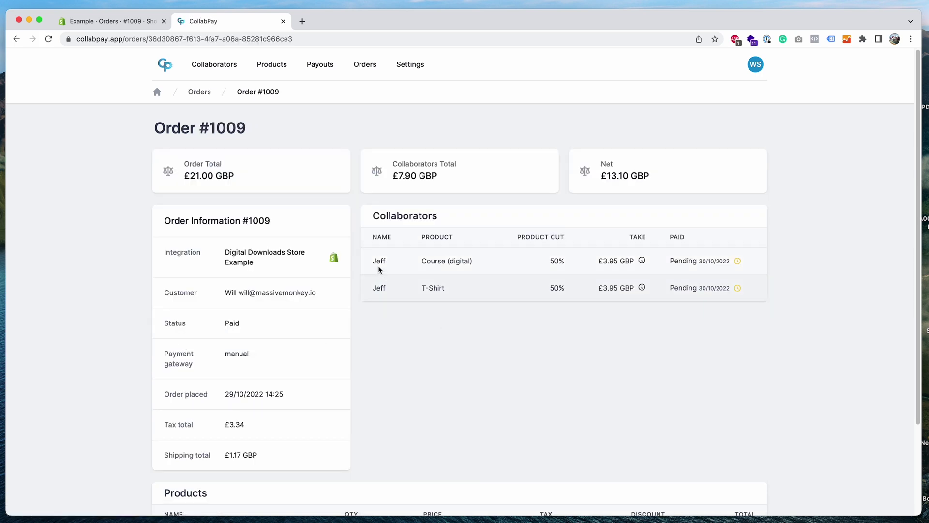
pyautogui.moveTo(415, 261); pyautogui.dragTo(485, 263)
pyautogui.click(437, 297)
pyautogui.scroll(-3, 437, 298)
pyautogui.scroll(-1, 437, 297)
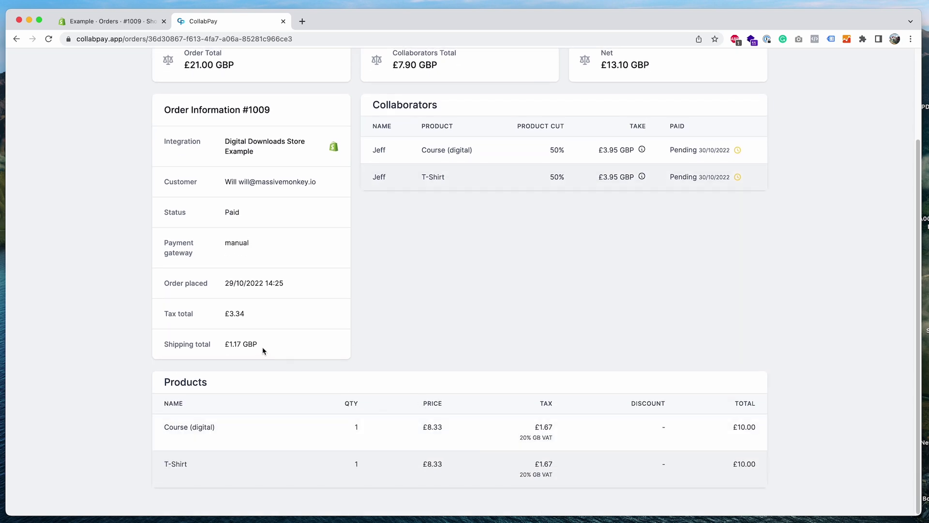
# Inspect order #1009's £1.17 GBP shipping total and Tax total
pyautogui.moveTo(264, 350); pyautogui.dragTo(225, 351)
pyautogui.click(225, 350)
pyautogui.moveTo(233, 344); pyautogui.dragTo(239, 344)
pyautogui.moveTo(150, 314); pyautogui.dragTo(214, 317)
pyautogui.click(316, 315)
pyautogui.scroll(-1, 335, 394)
pyautogui.scroll(4, 335, 393)
pyautogui.scroll(1, 335, 394)
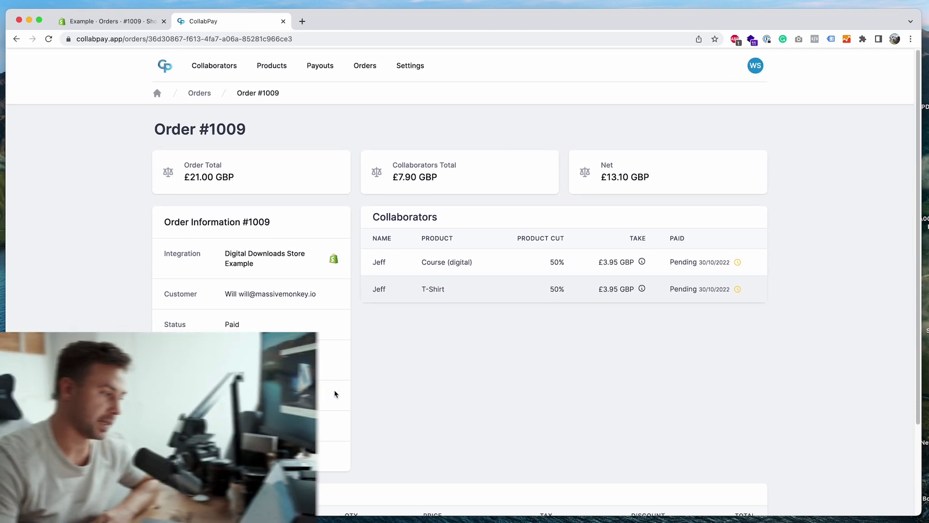
# Open CollabPay Settings in a new tab and view the Account settings
pyautogui.rightClick(414, 66)
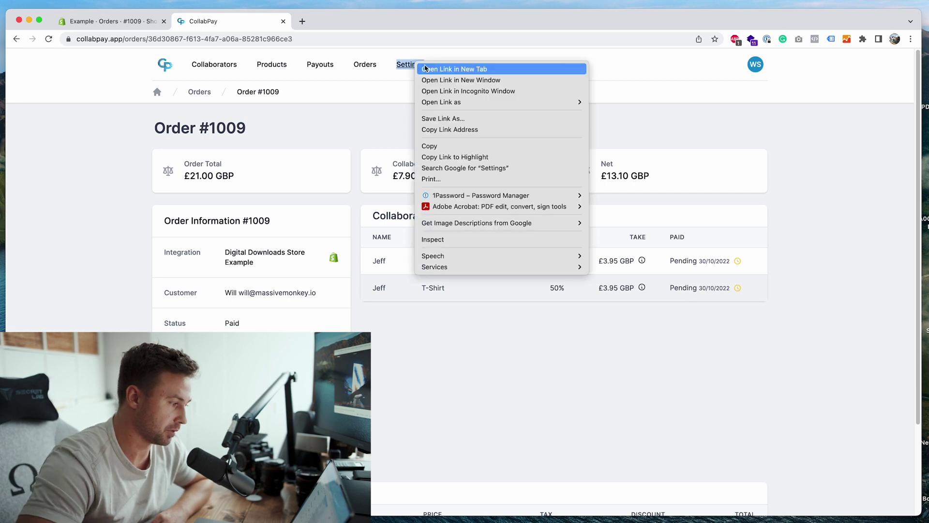
pyautogui.click(425, 68)
pyautogui.click(323, 23)
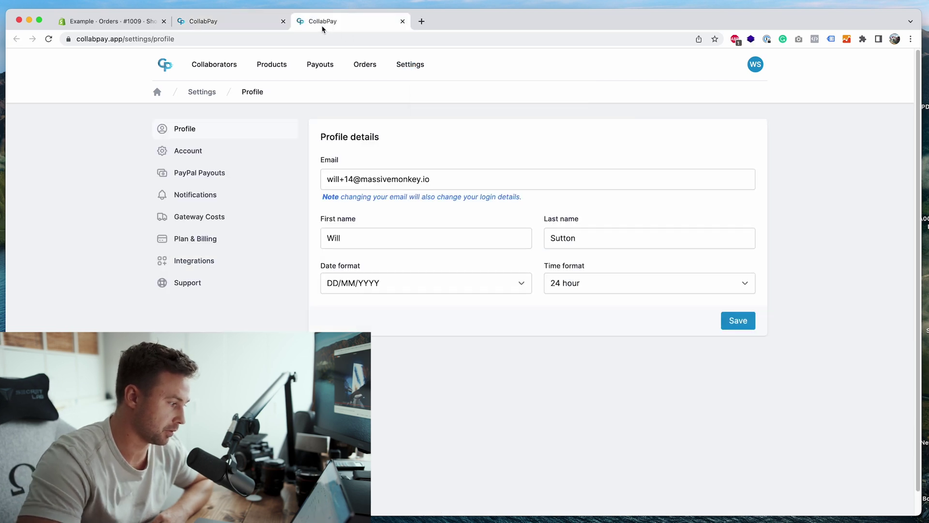
pyautogui.click(220, 154)
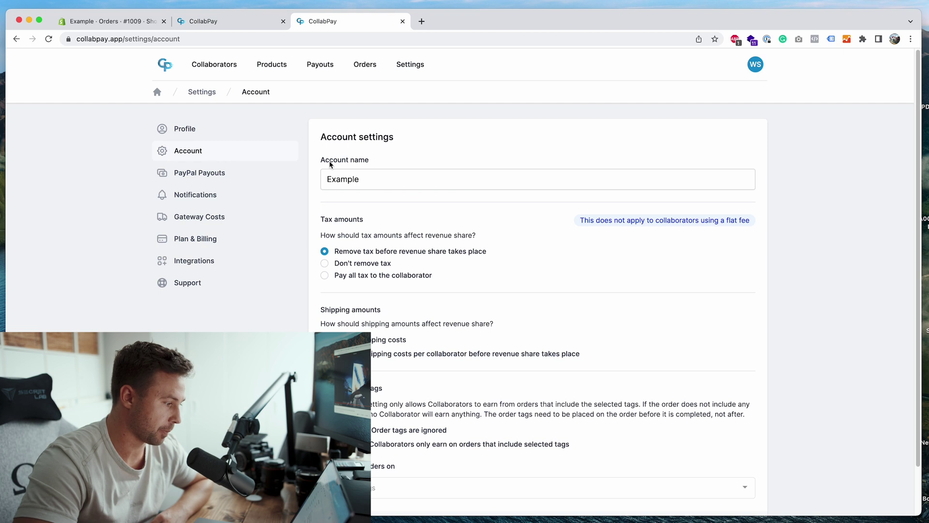
pyautogui.scroll(-2, 439, 195)
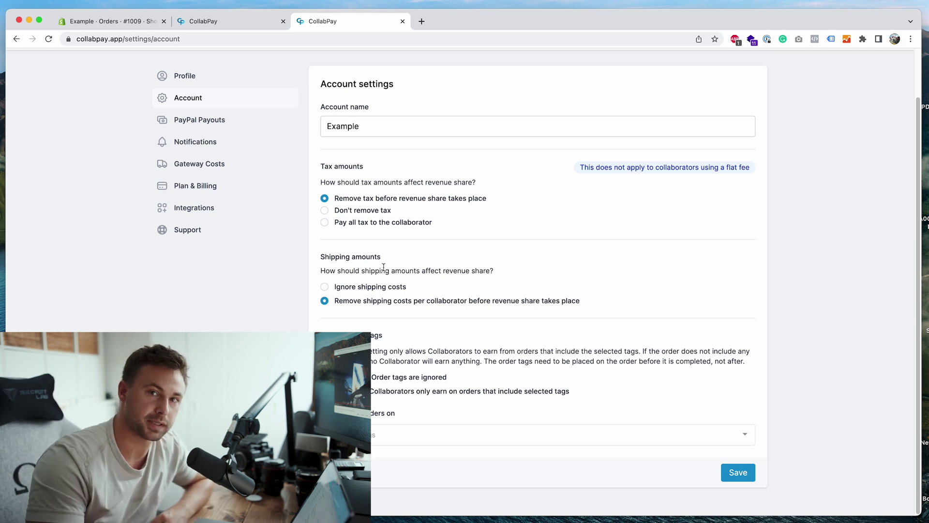
pyautogui.scroll(2, 383, 267)
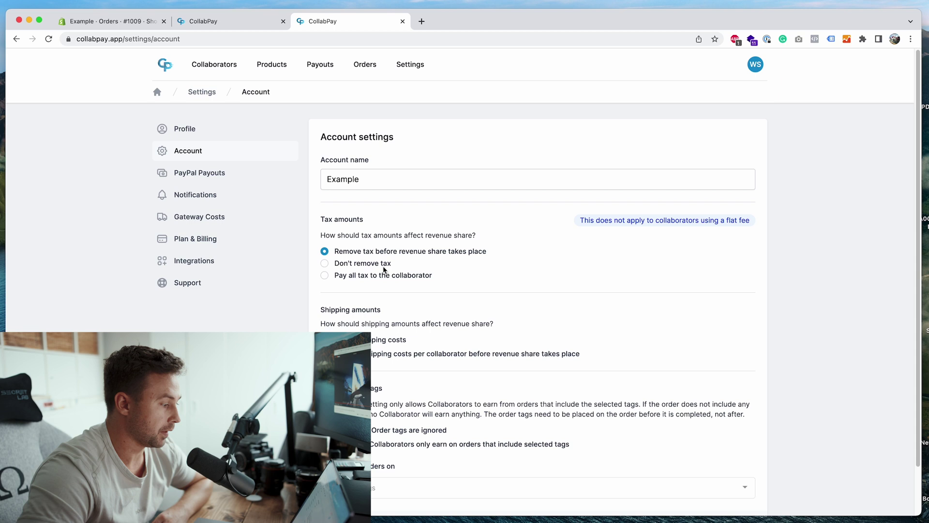
# Review Gateway Costs: Shopify Payments (manual) at 2.90% plus 0.30 fee
pyautogui.click(254, 225)
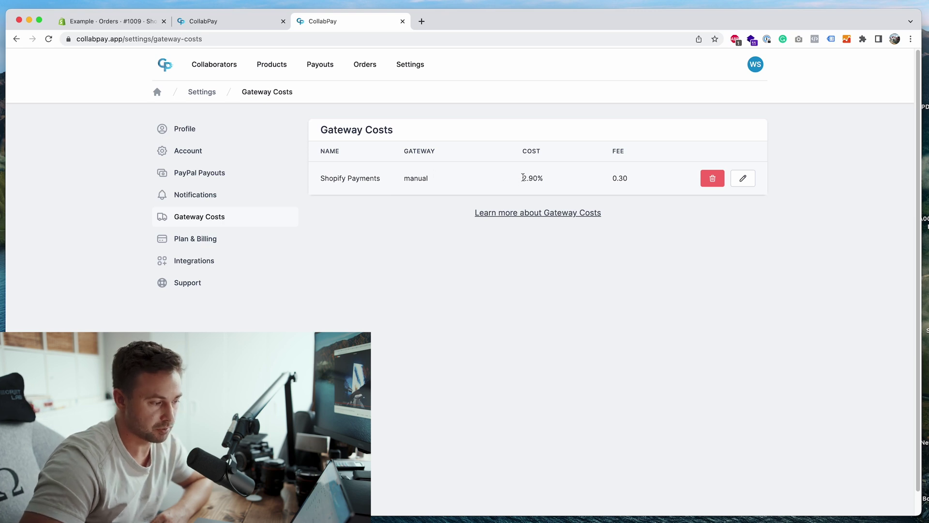
pyautogui.moveTo(522, 178); pyautogui.dragTo(636, 179)
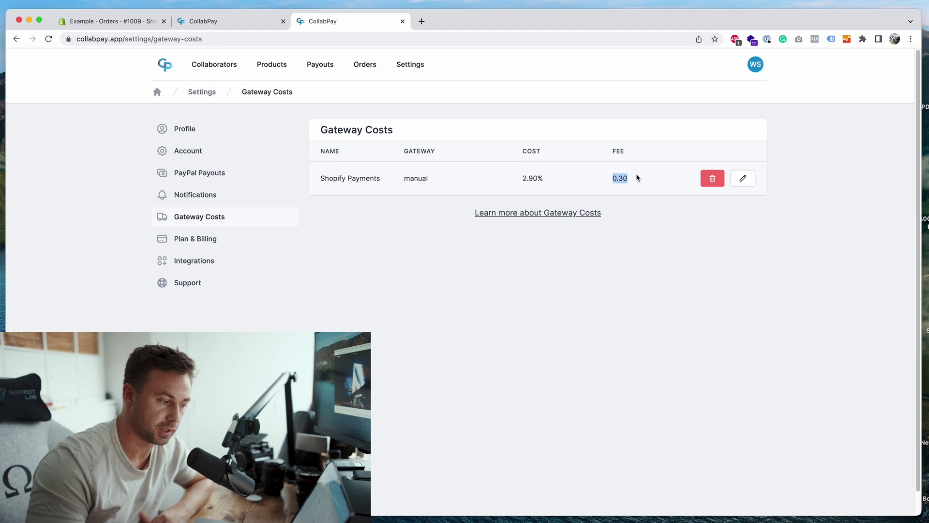
pyautogui.click(638, 178)
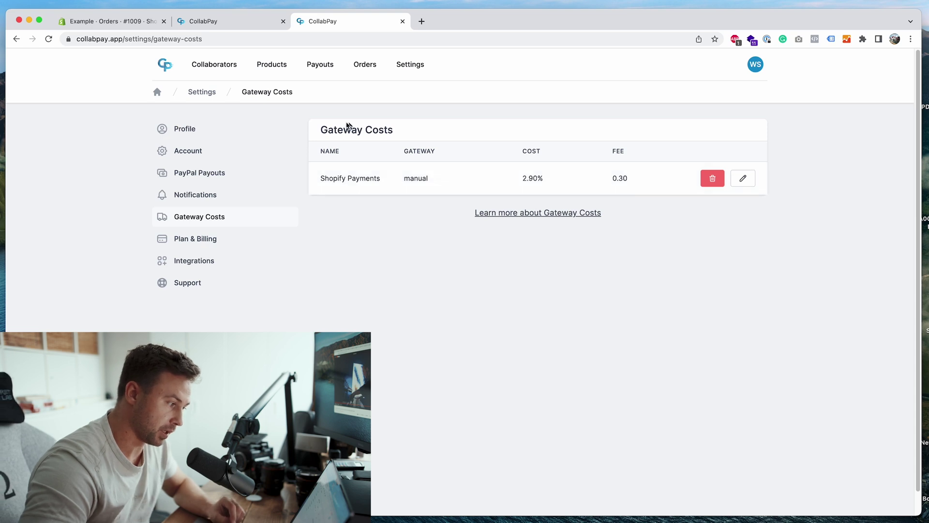
pyautogui.doubleClick(400, 186)
pyautogui.click(403, 188)
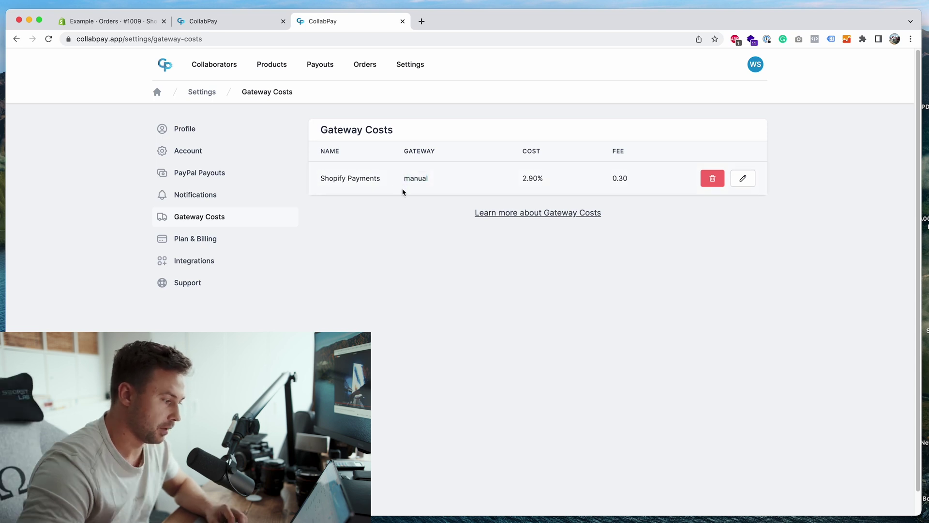
pyautogui.moveTo(396, 185); pyautogui.dragTo(440, 186)
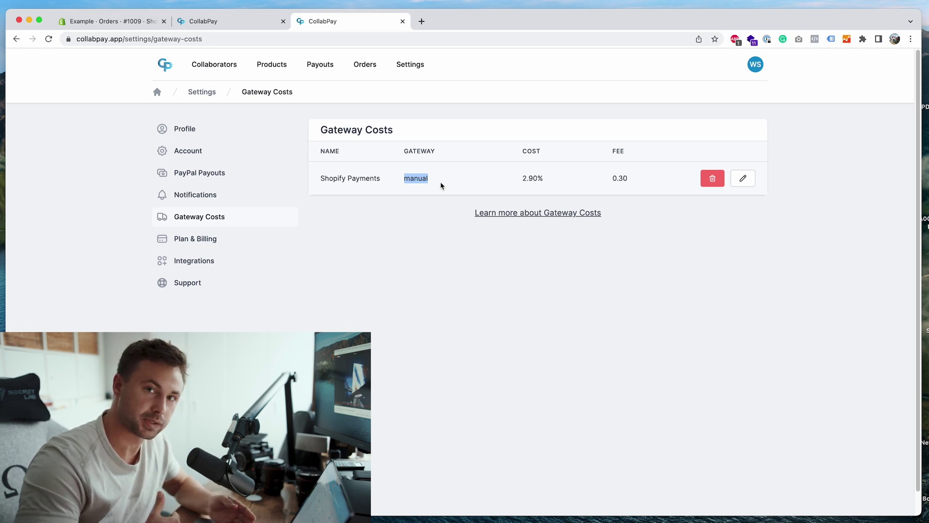
pyautogui.click(441, 185)
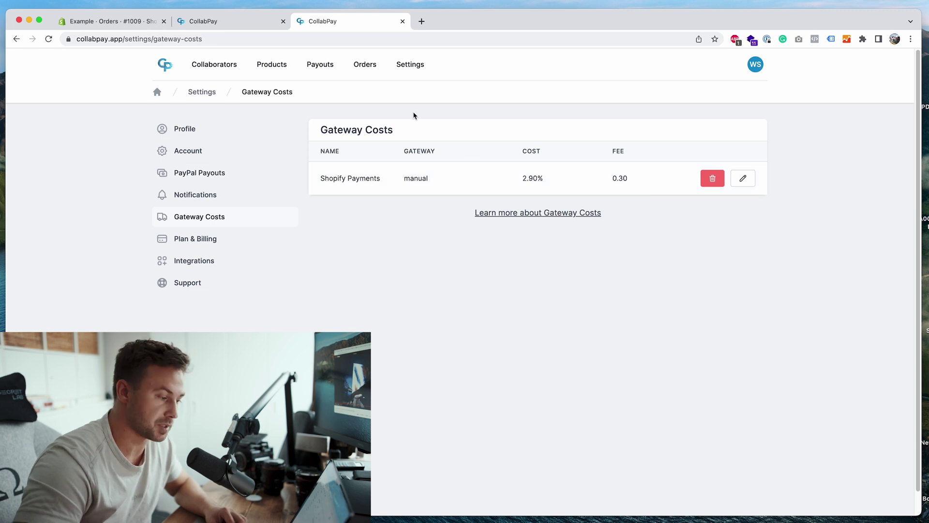
# Save the Shopify Payments gateway cost unchanged and return to order #1009
pyautogui.click(752, 179)
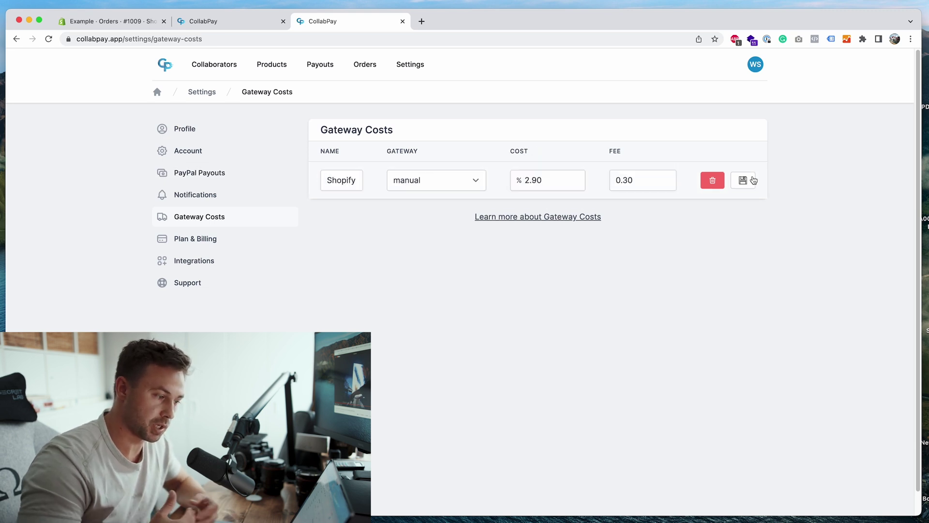
pyautogui.click(753, 180)
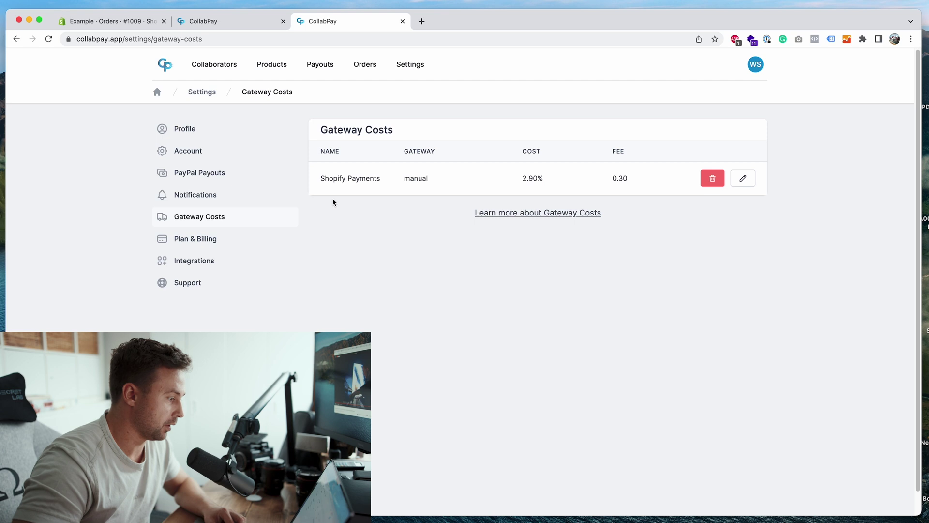
pyautogui.click(244, 22)
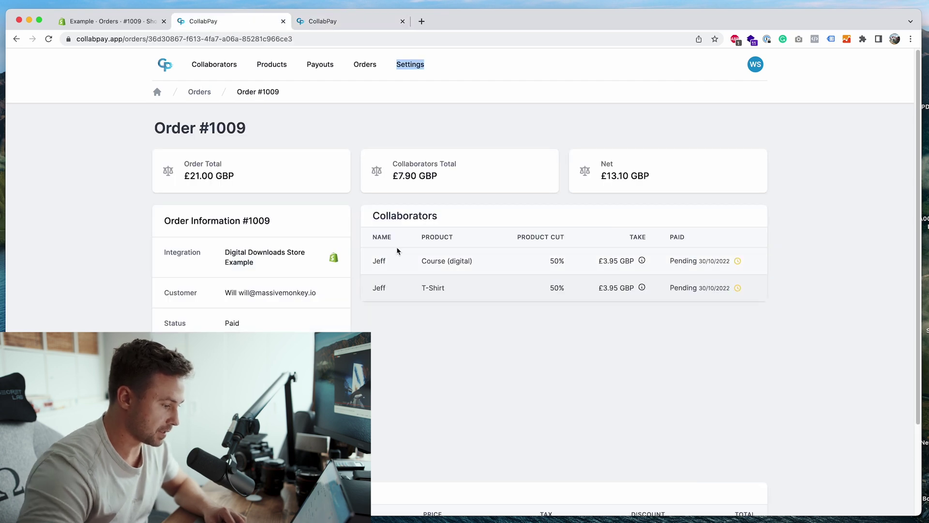
pyautogui.scroll(-5, 397, 250)
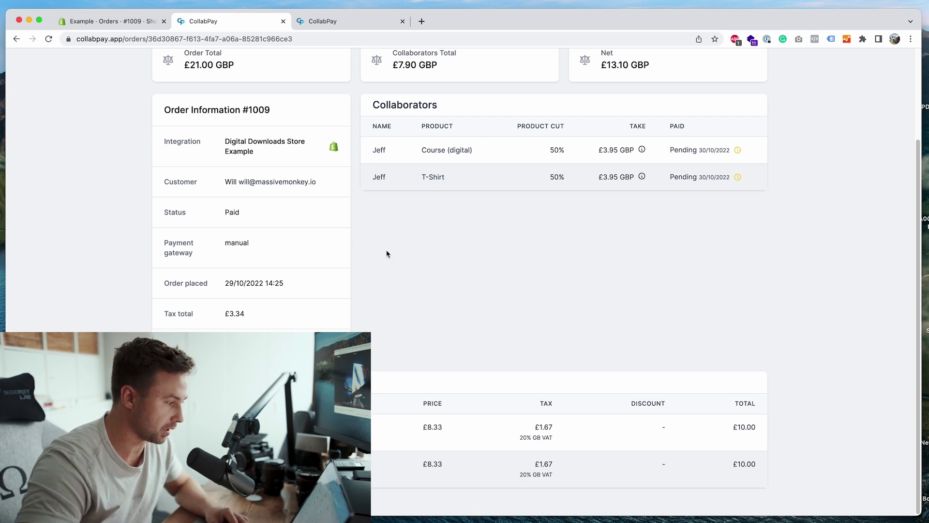
pyautogui.scroll(3, 386, 252)
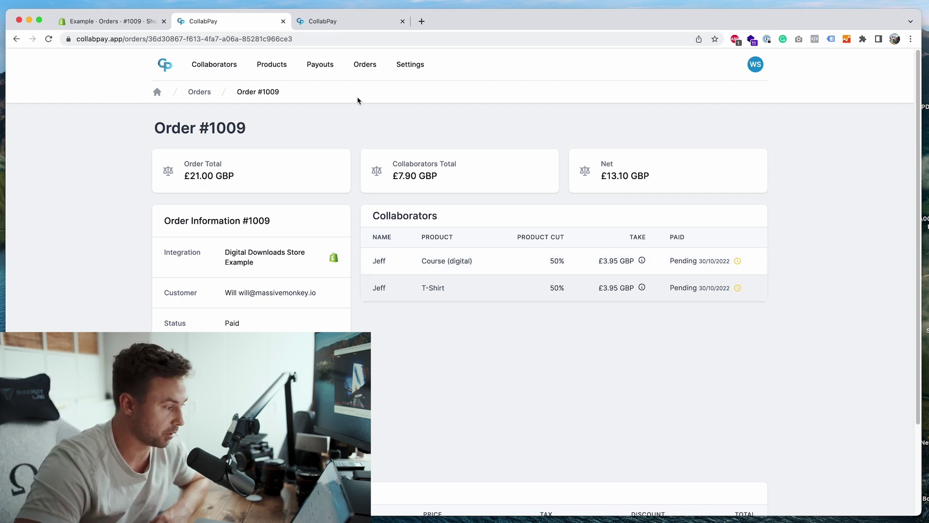
# Check the paid payout's $8.85 USD T-Shirt amount, then open the collaborator's active payout
pyautogui.click(323, 68)
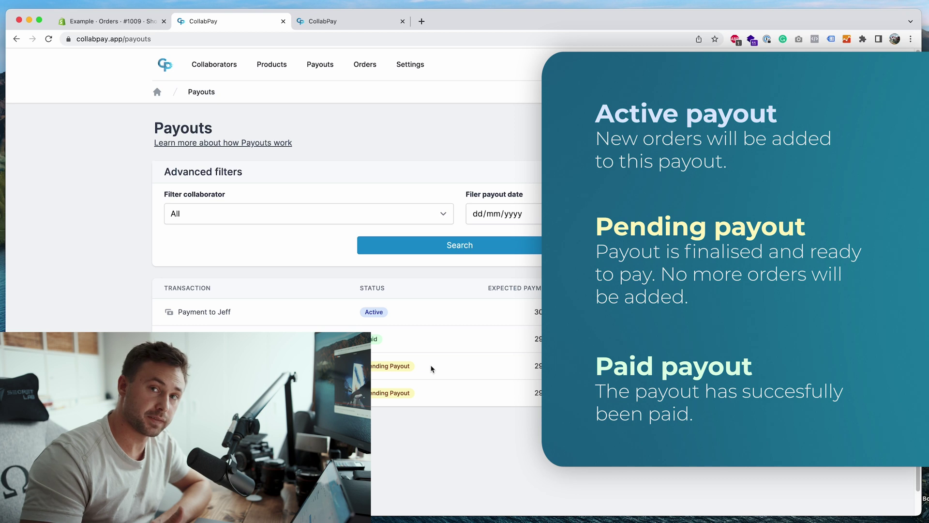
pyautogui.click(387, 340)
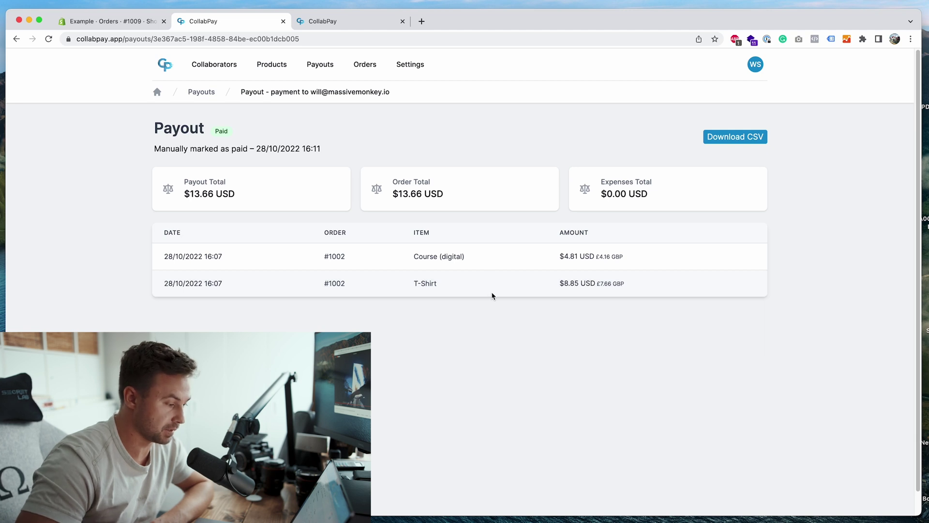
pyautogui.moveTo(560, 283); pyautogui.dragTo(597, 284)
pyautogui.click(663, 292)
pyautogui.click(612, 287)
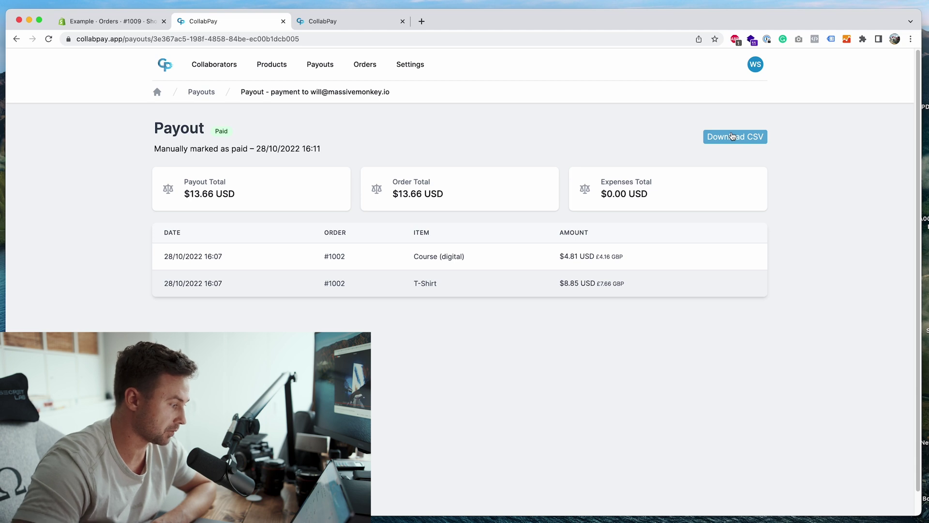
pyautogui.click(324, 66)
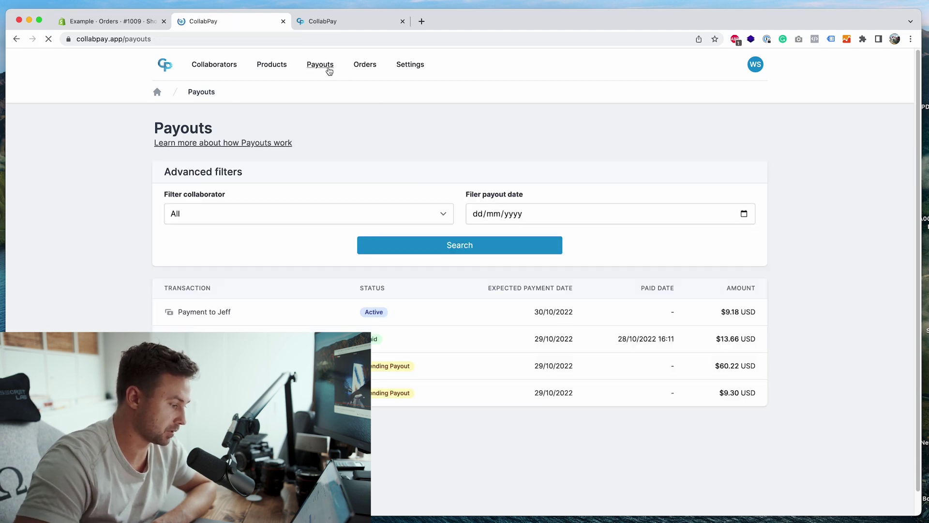
pyautogui.click(218, 312)
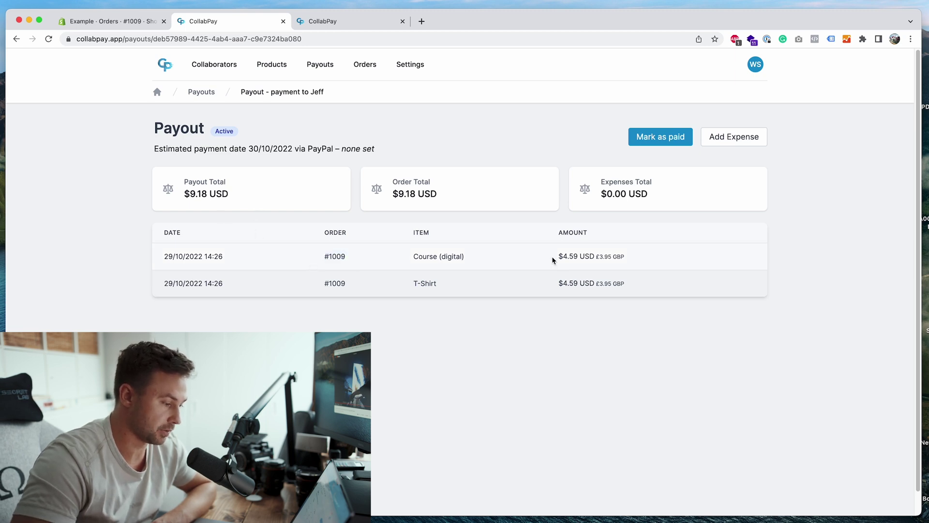
# Add a 'Google ads' expense of $3.00, lowering the payout from $9.18 to $6.18 USD
pyautogui.moveTo(249, 201); pyautogui.dragTo(196, 195)
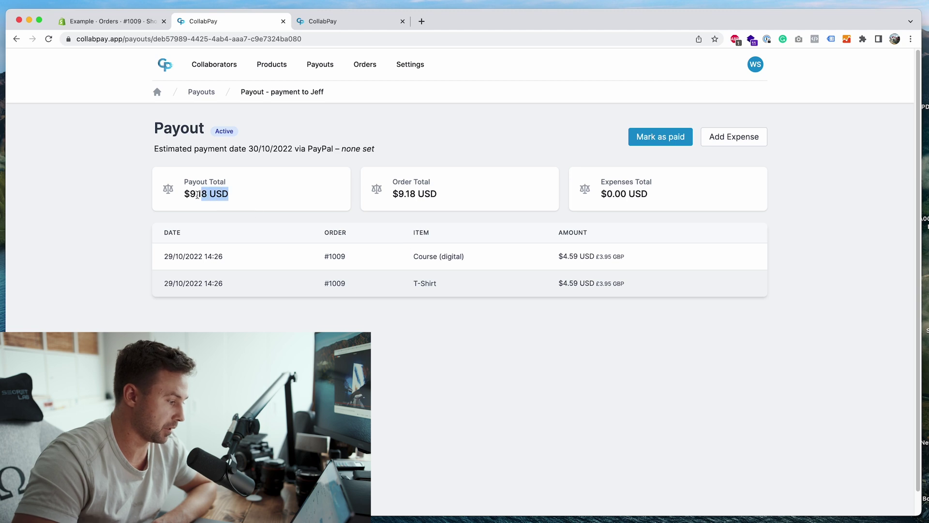
pyautogui.click(303, 199)
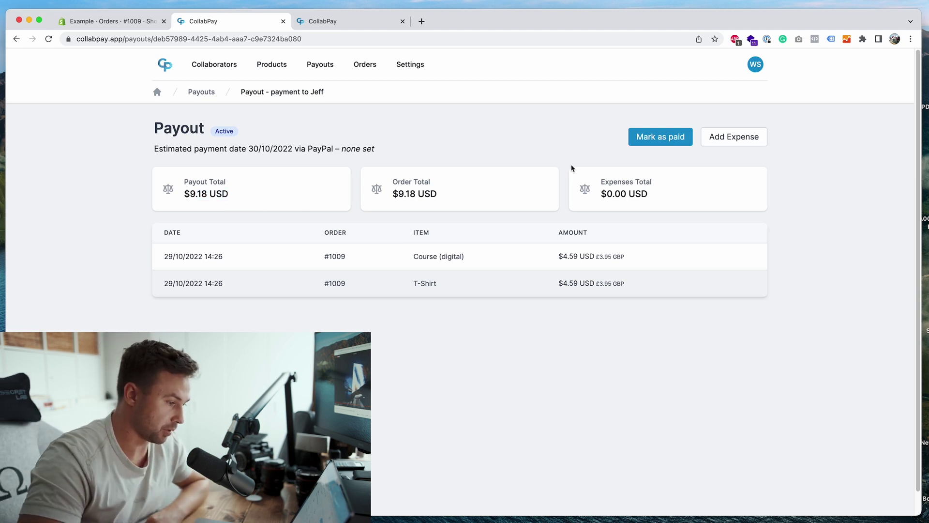
pyautogui.click(721, 144)
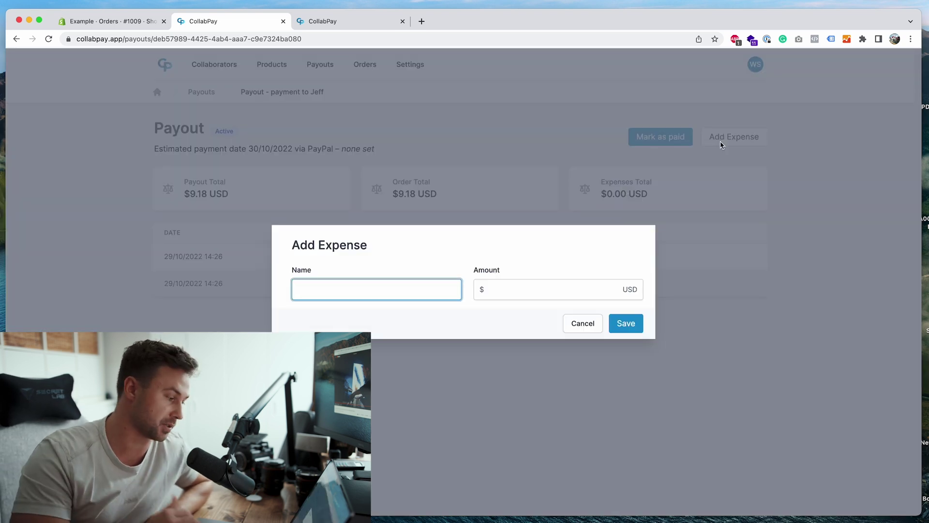
pyautogui.write('Goo')
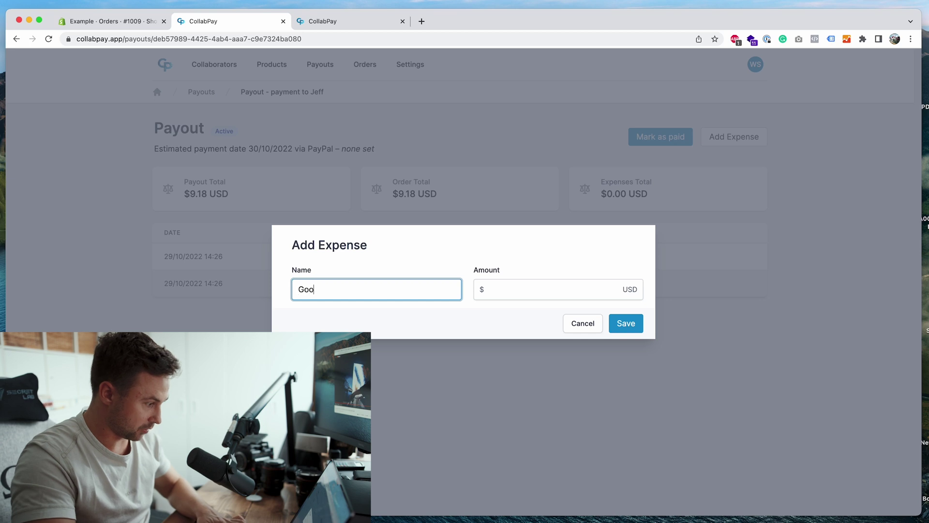
pyautogui.write('gle ads')
pyautogui.click(574, 294)
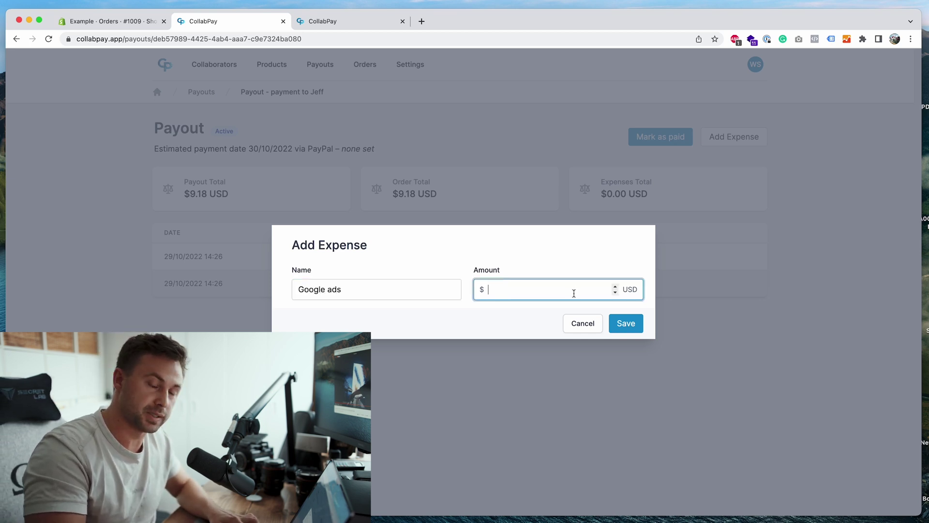
pyautogui.write('3')
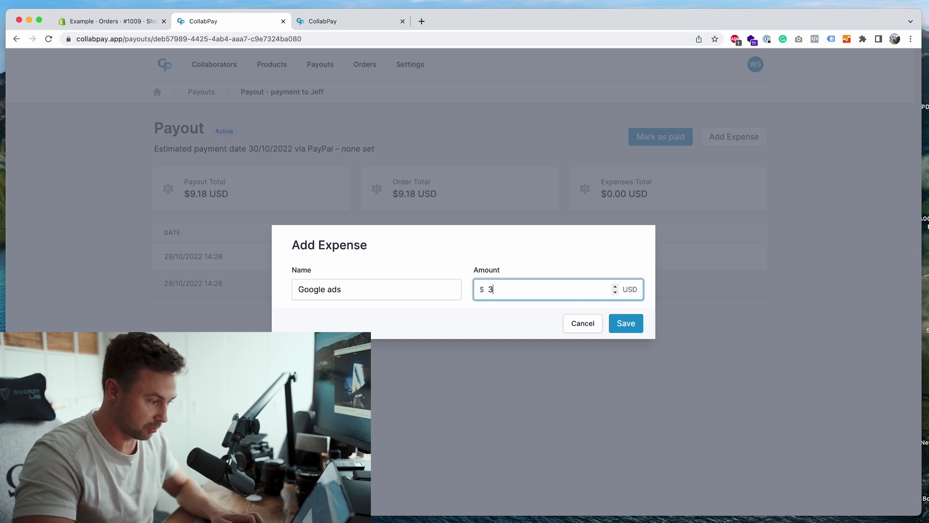
pyautogui.click(624, 323)
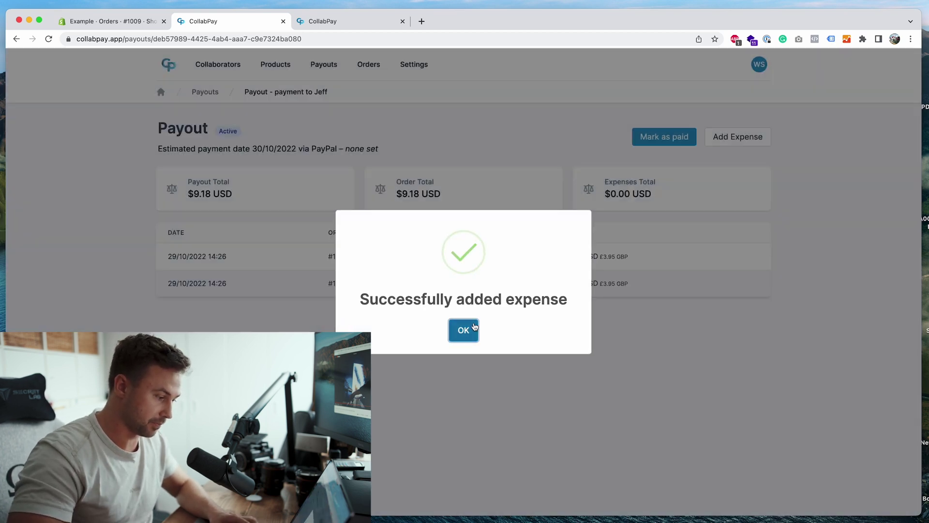
pyautogui.click(473, 327)
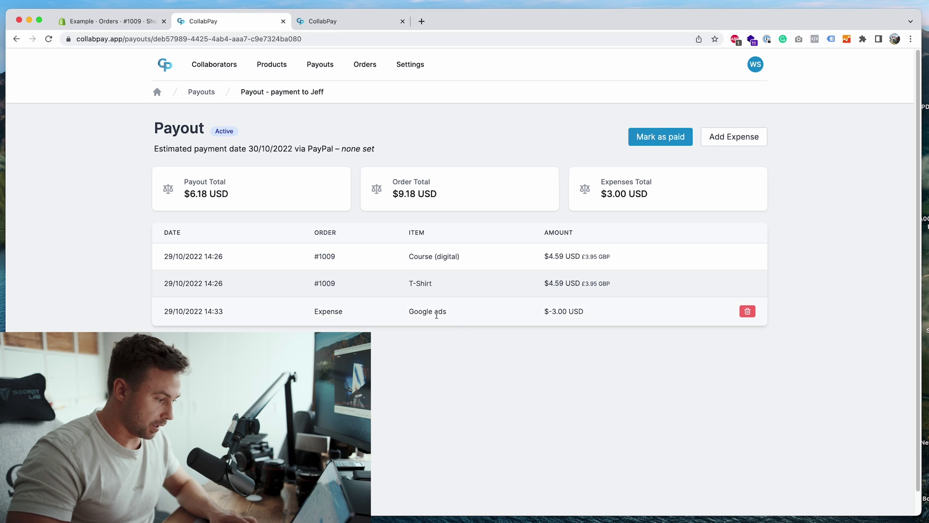
pyautogui.moveTo(547, 312); pyautogui.dragTo(592, 315)
pyautogui.click(591, 315)
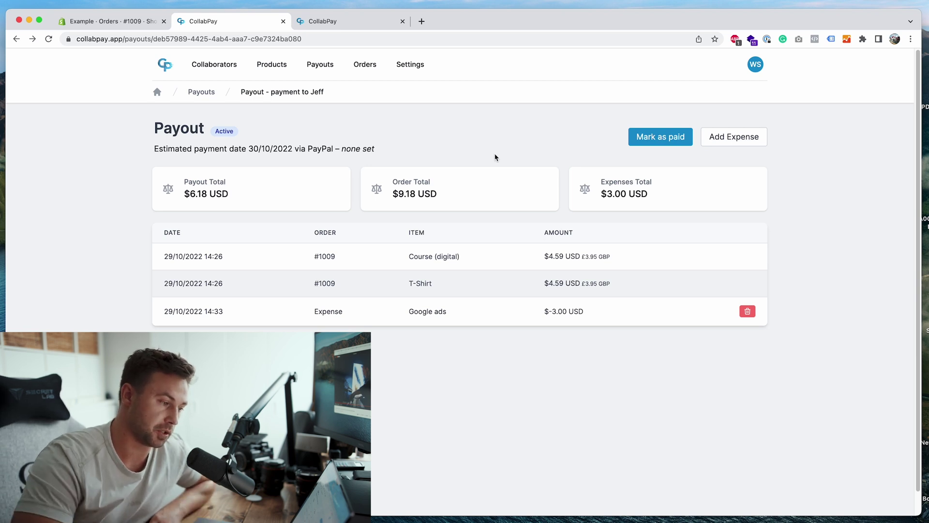
pyautogui.click(655, 136)
pyautogui.click(478, 335)
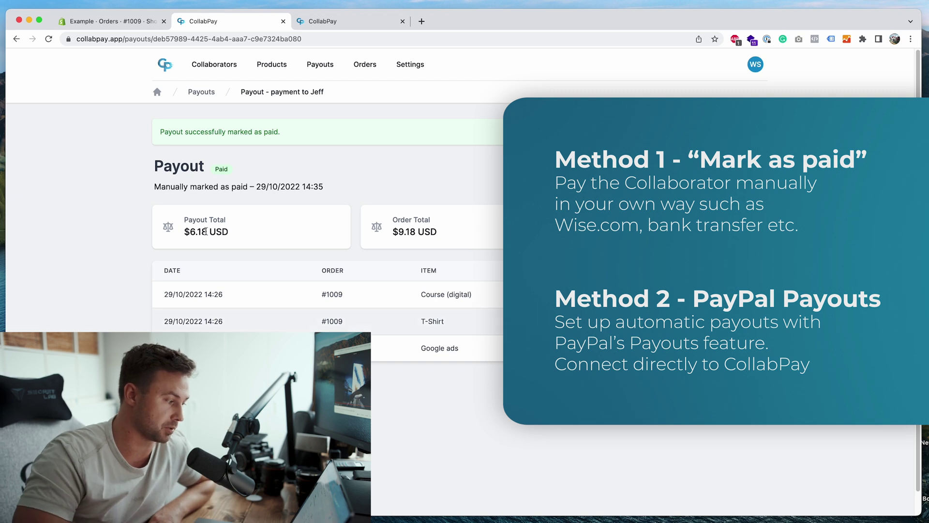
pyautogui.moveTo(207, 233); pyautogui.dragTo(189, 232)
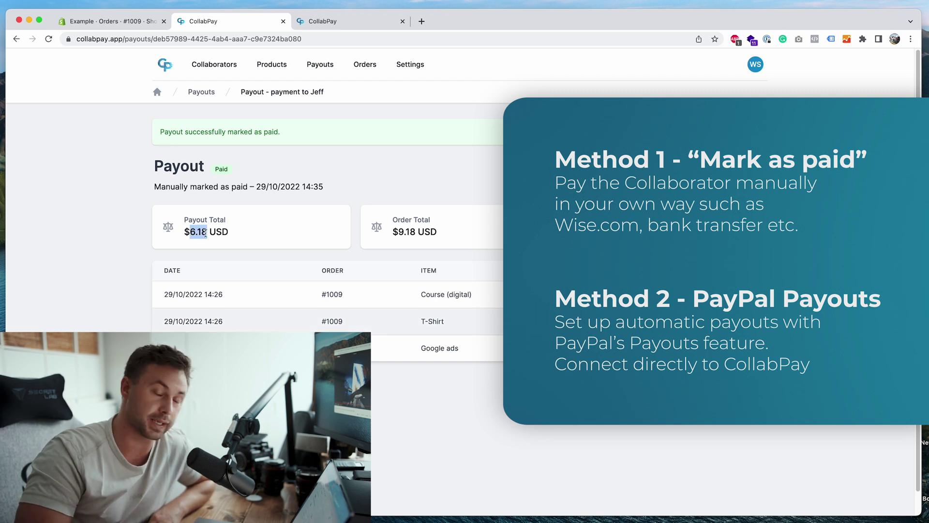
pyautogui.click(257, 240)
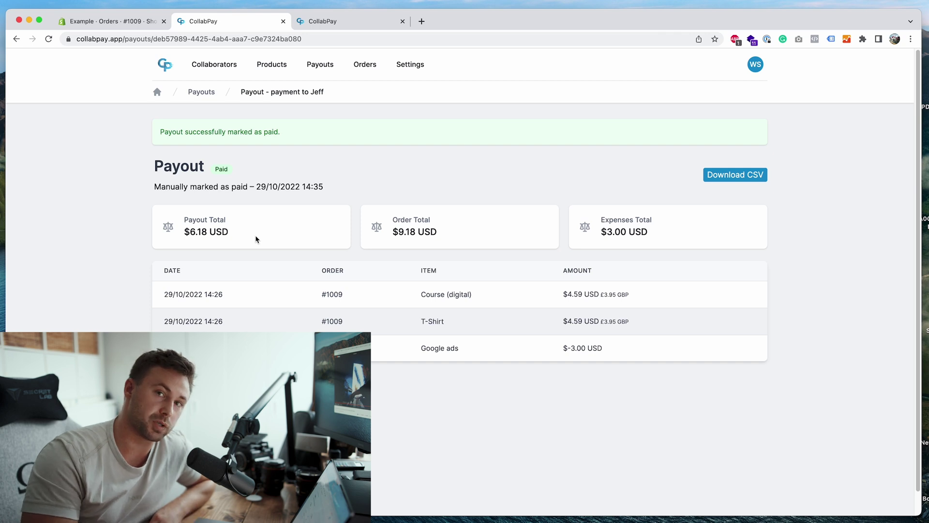
# Go to the PayPal Payouts settings and open PayPal's page about the Payouts feature
pyautogui.click(409, 66)
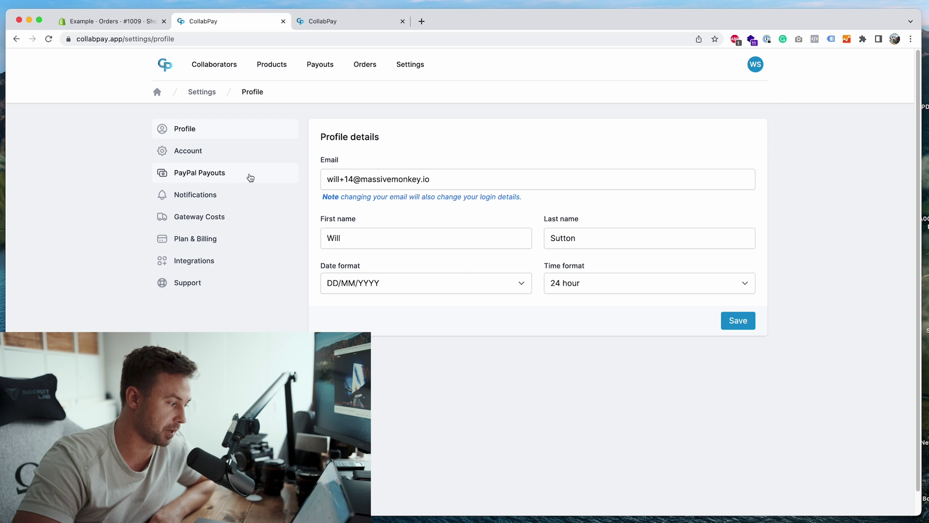
pyautogui.click(249, 176)
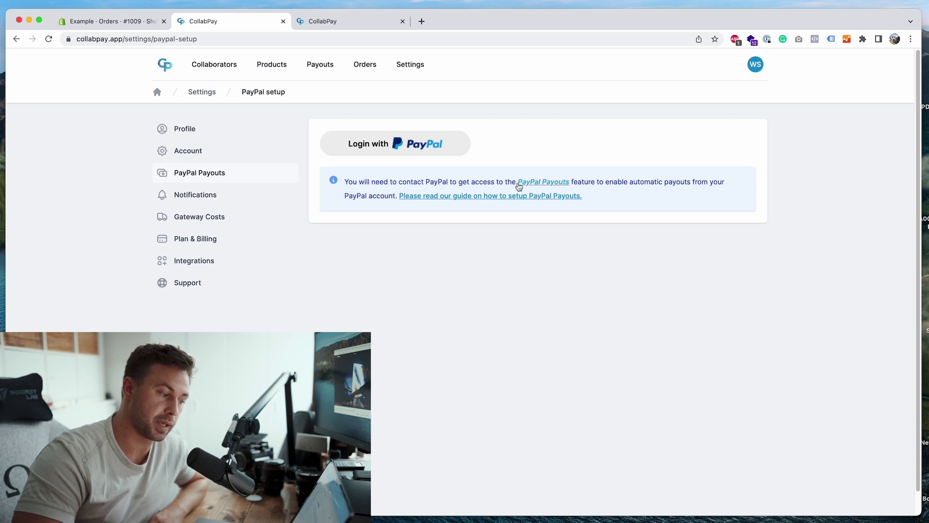
pyautogui.click(518, 184)
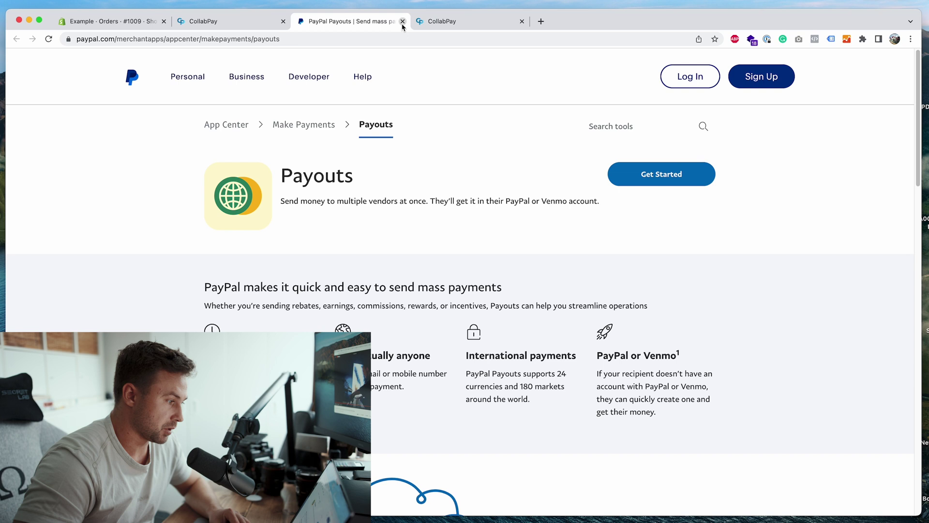
# Close the PayPal Payouts tab and open the Course (digital) product
pyautogui.click(402, 21)
pyautogui.click(402, 21)
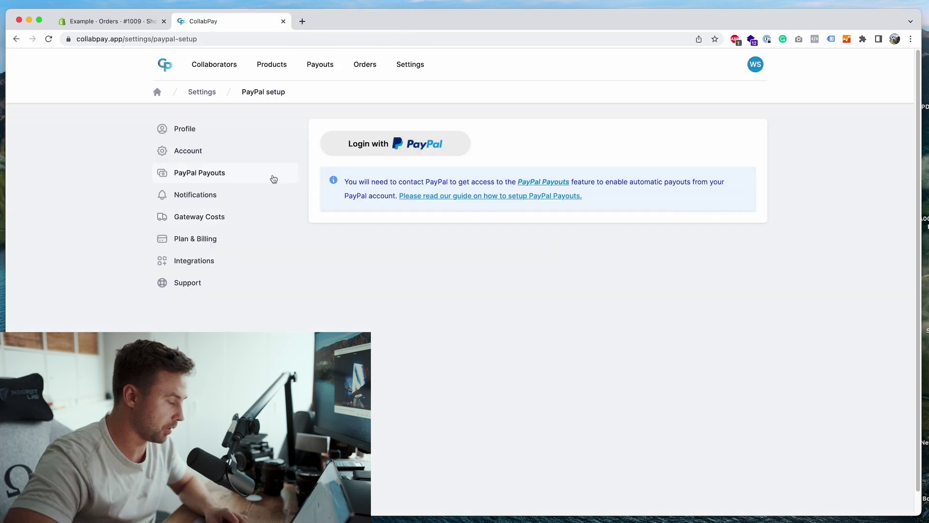
pyautogui.click(285, 69)
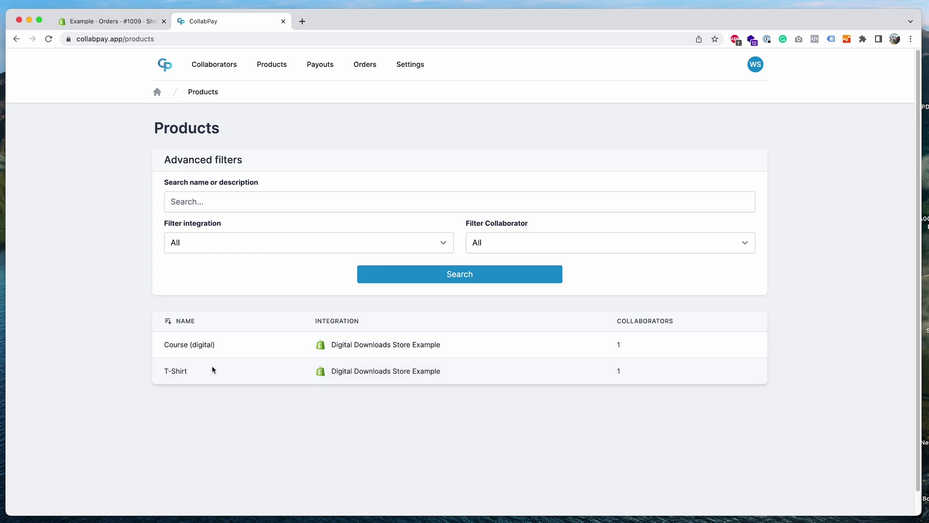
pyautogui.click(209, 348)
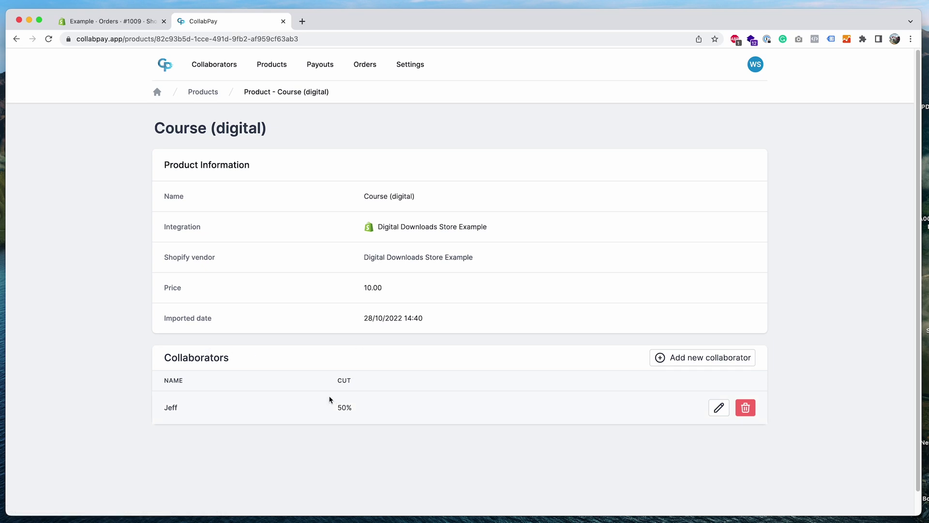
# Add the owner's own account as a collaborator with a $5 flat fee and save
pyautogui.click(688, 361)
pyautogui.click(442, 267)
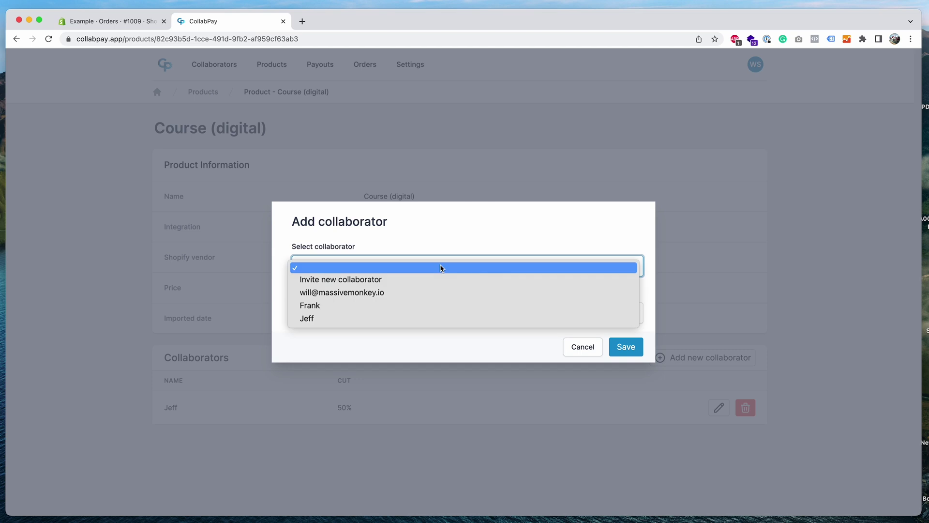
pyautogui.click(396, 292)
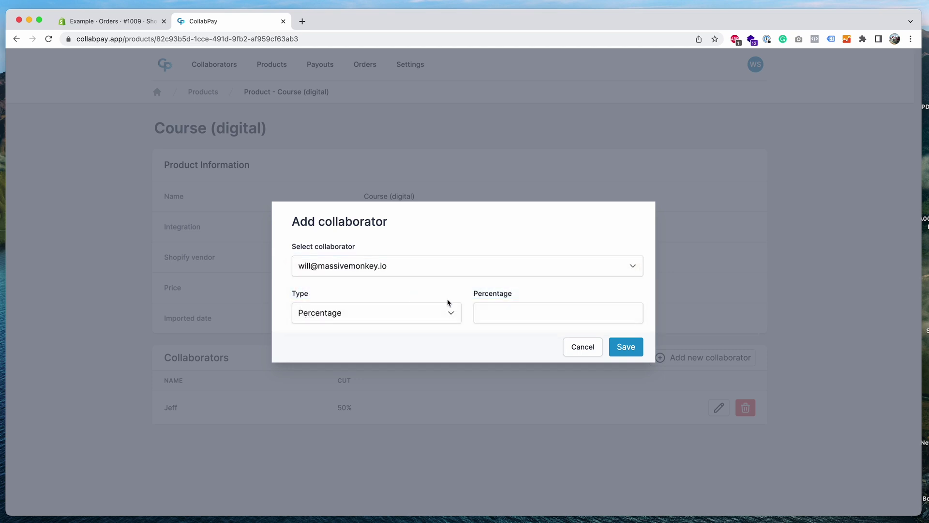
pyautogui.click(429, 313)
pyautogui.click(411, 326)
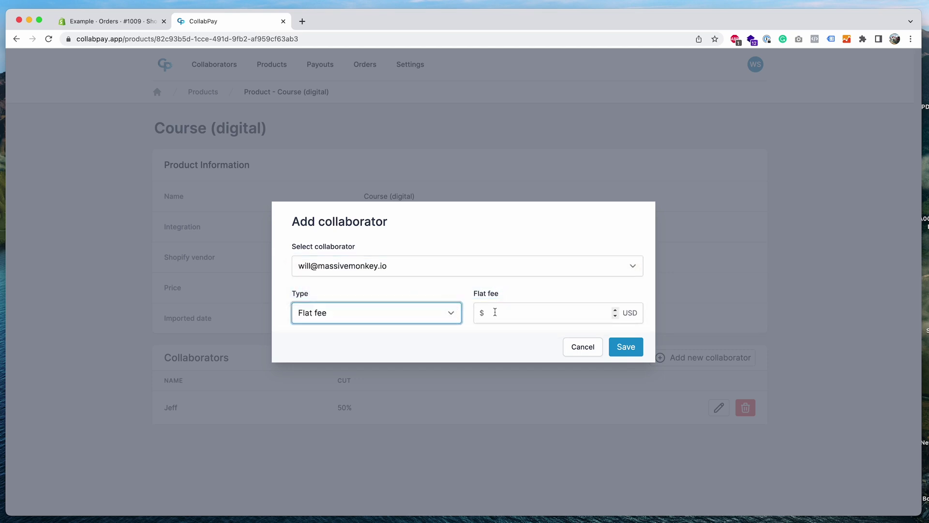
pyautogui.click(495, 312)
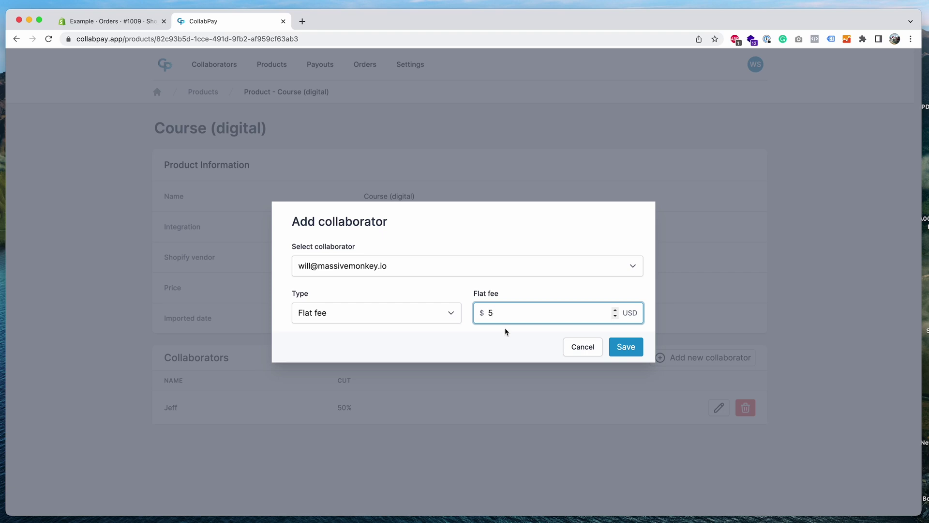
pyautogui.click(506, 333)
pyautogui.click(626, 347)
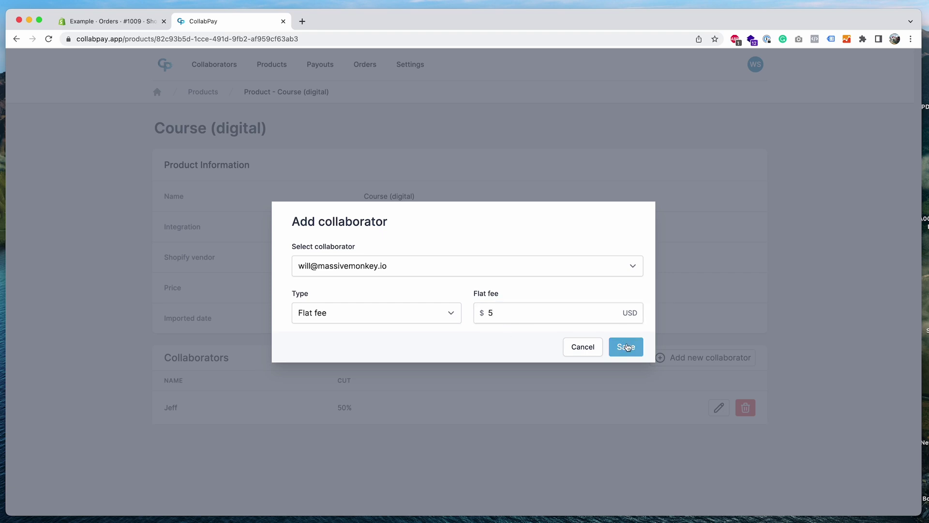
pyautogui.click(471, 344)
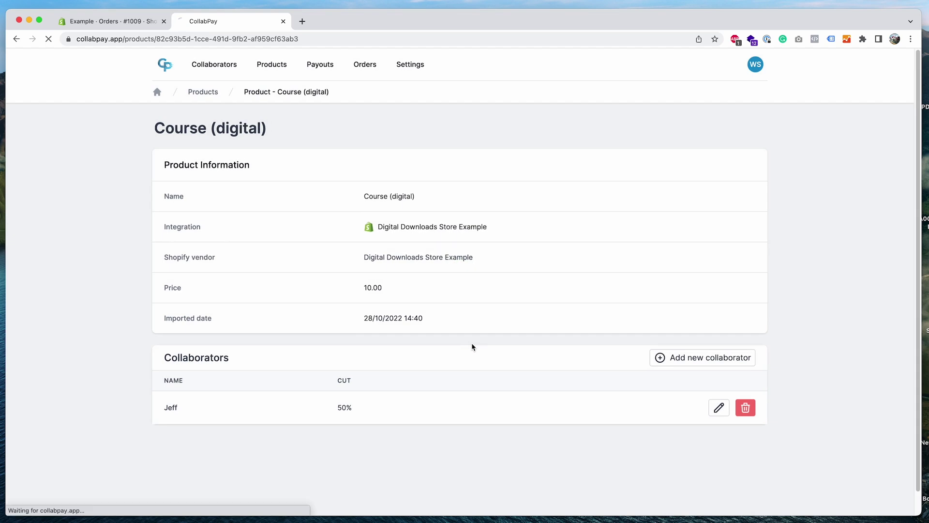
pyautogui.moveTo(164, 442); pyautogui.dragTo(278, 443)
pyautogui.click(278, 445)
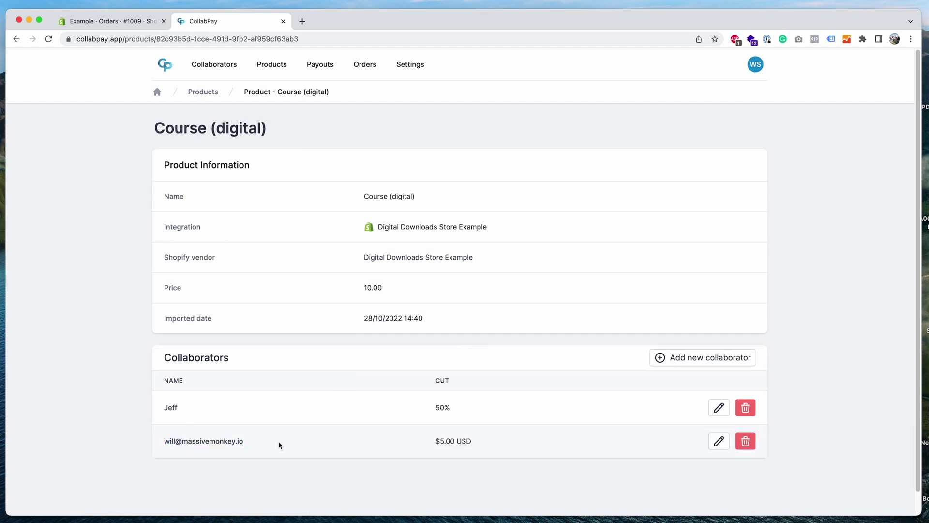
pyautogui.tripleClick(450, 442)
pyautogui.click(430, 446)
pyautogui.moveTo(434, 445); pyautogui.dragTo(475, 442)
pyautogui.click(475, 442)
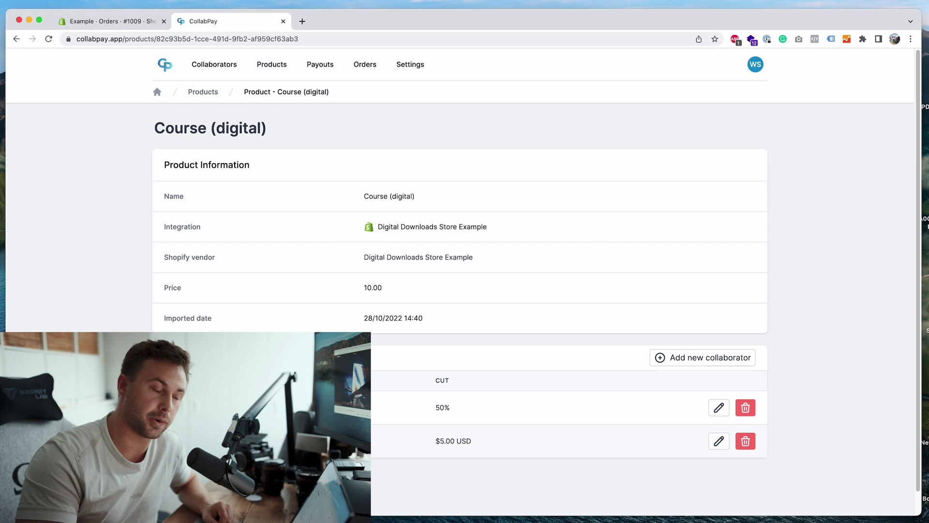
pyautogui.moveTo(421, 441); pyautogui.dragTo(473, 441)
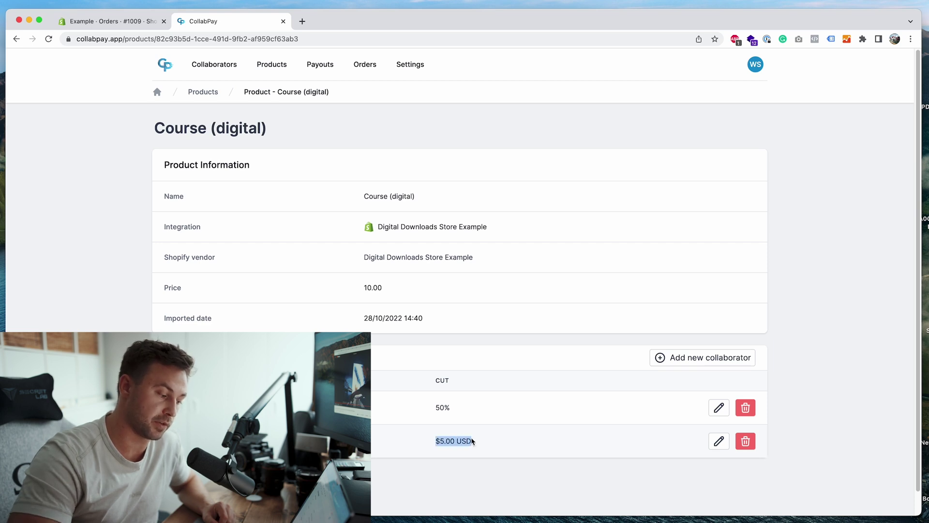
pyautogui.click(475, 441)
pyautogui.moveTo(154, 128); pyautogui.dragTo(288, 129)
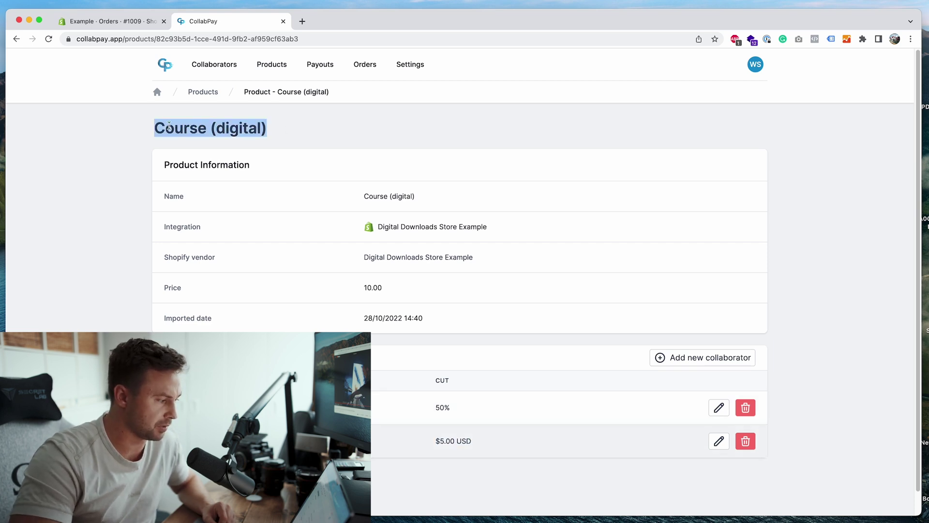
pyautogui.click(320, 134)
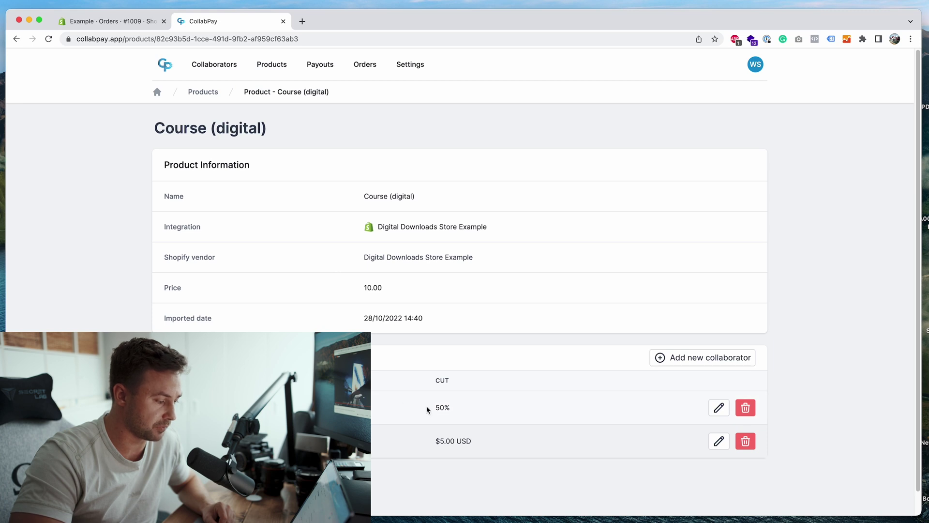
pyautogui.moveTo(411, 451); pyautogui.dragTo(521, 445)
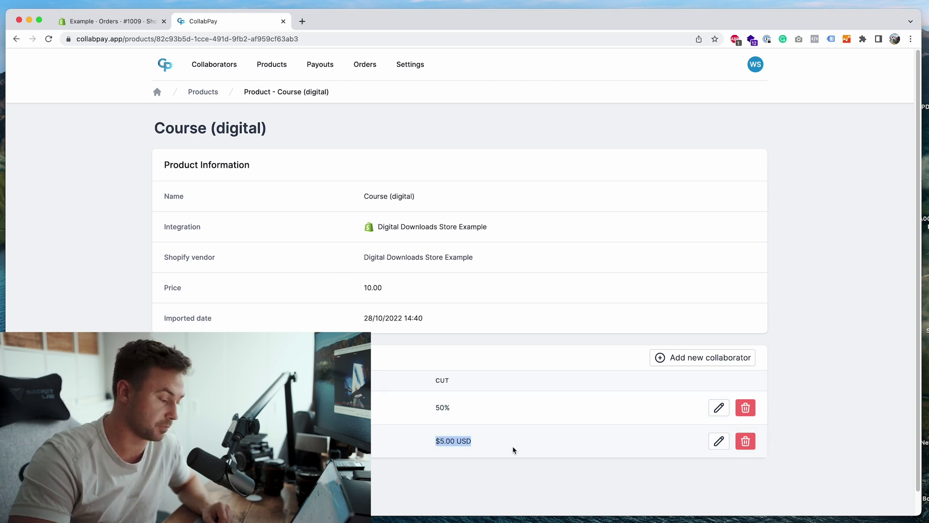
pyautogui.click(512, 445)
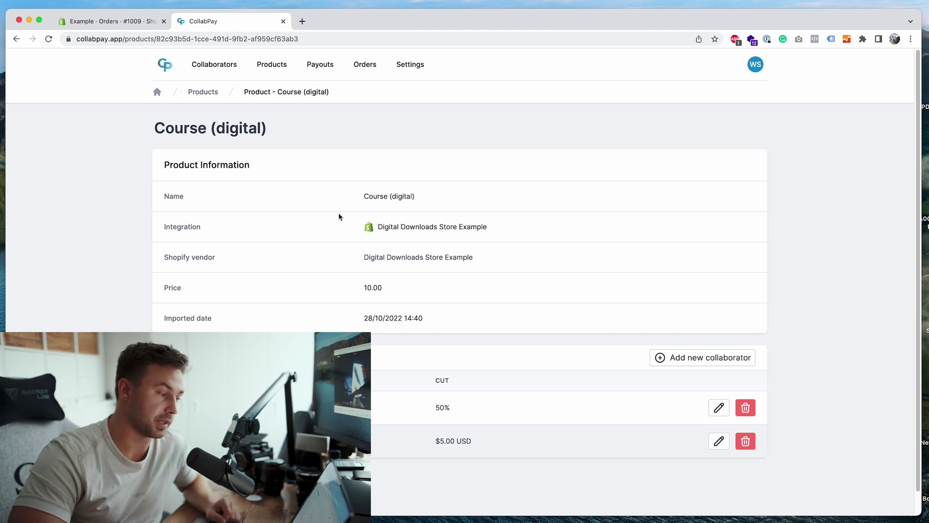
# Go to the Support section of Settings and focus the empty message box
pyautogui.click(417, 67)
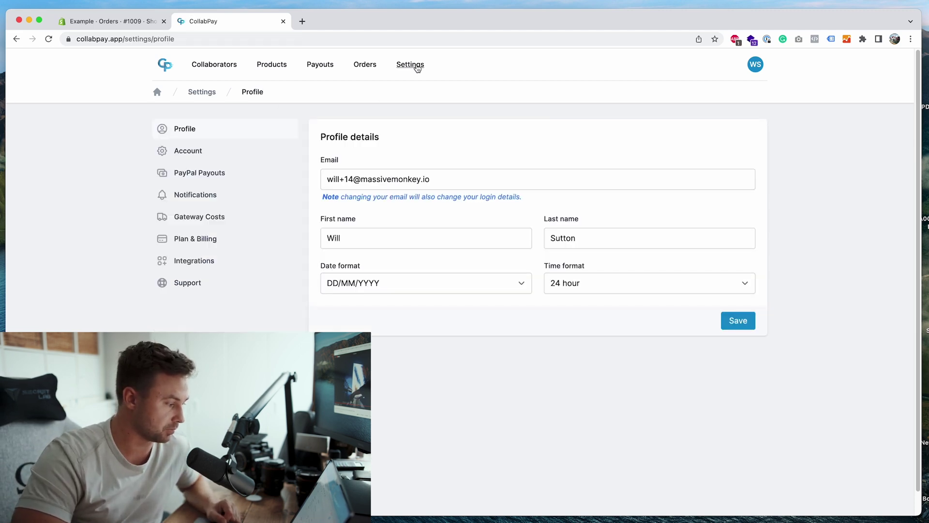
pyautogui.click(219, 285)
pyautogui.click(362, 235)
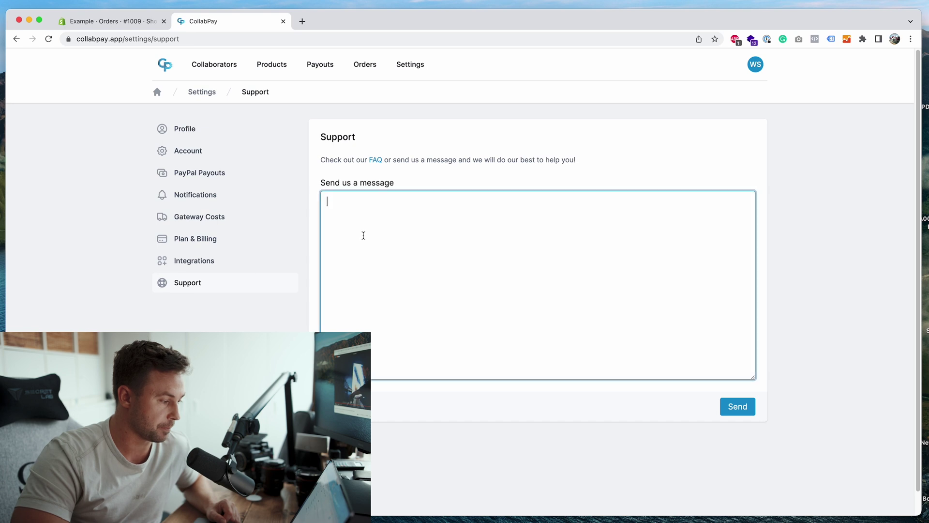